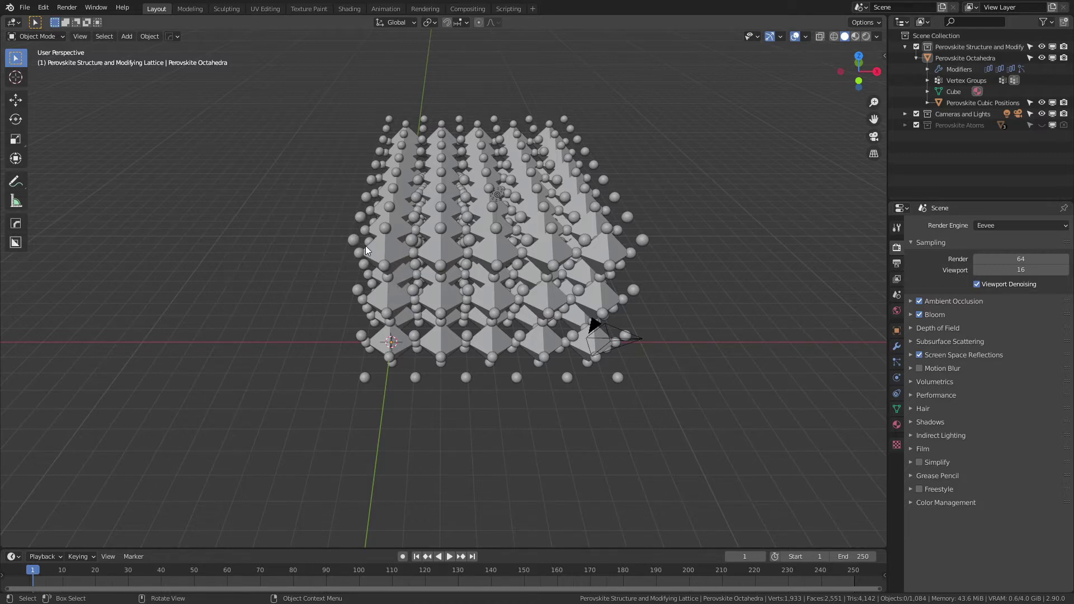
- Switch the viewport to Material Preview and orbit to see the lattice at an angle
{"action": "key", "text": "z"}
{"action": "left_click", "coordinate": [370, 296]}
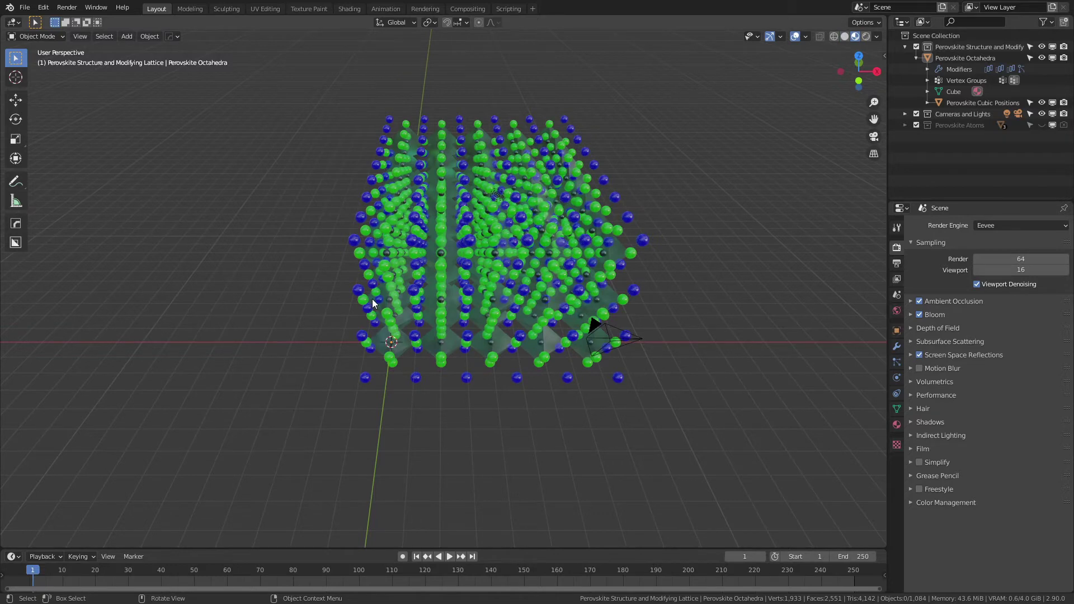
{"action": "middle_click_drag", "start_coordinate": [372, 298], "coordinate": [339, 211]}
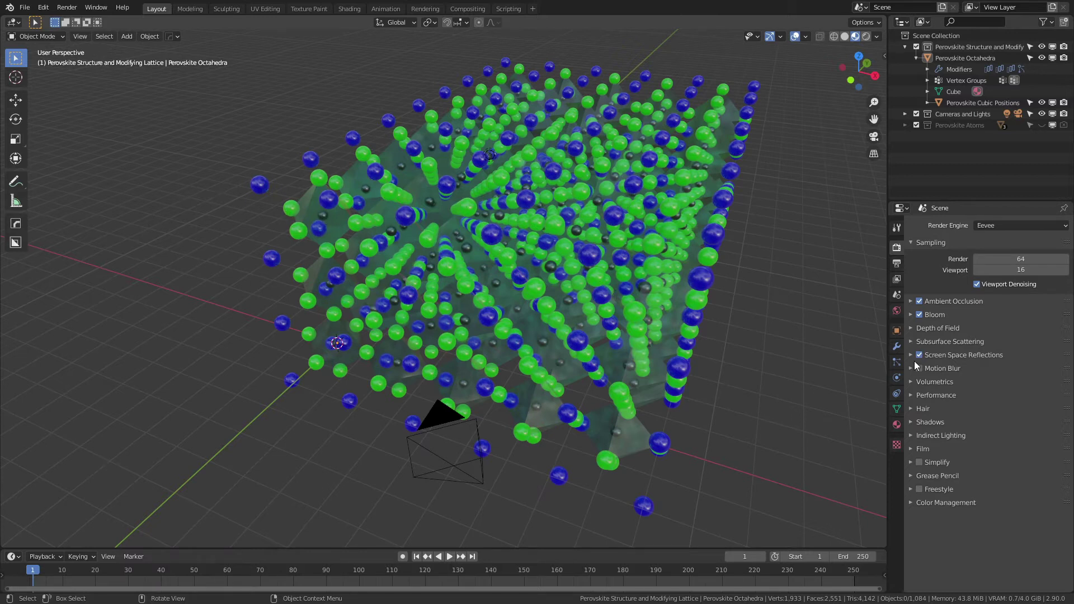
- Check the A-, B- and X-Site Atom transforms in the sidebar, then select Perovskite Octahedra
{"action": "left_click", "coordinate": [966, 123]}
{"action": "left_click", "coordinate": [905, 126]}
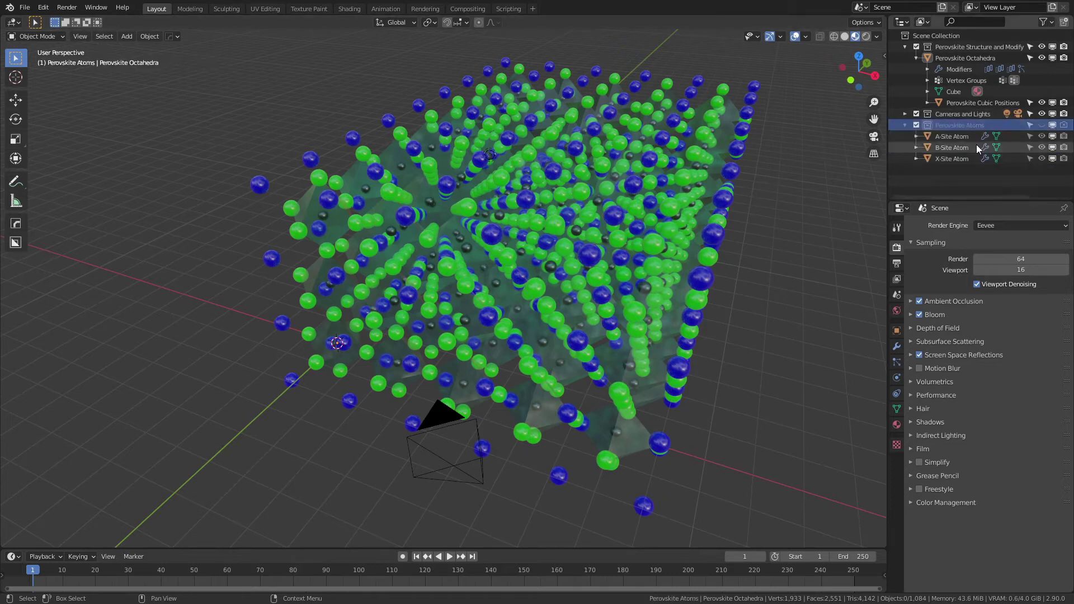
{"action": "left_click", "coordinate": [943, 136]}
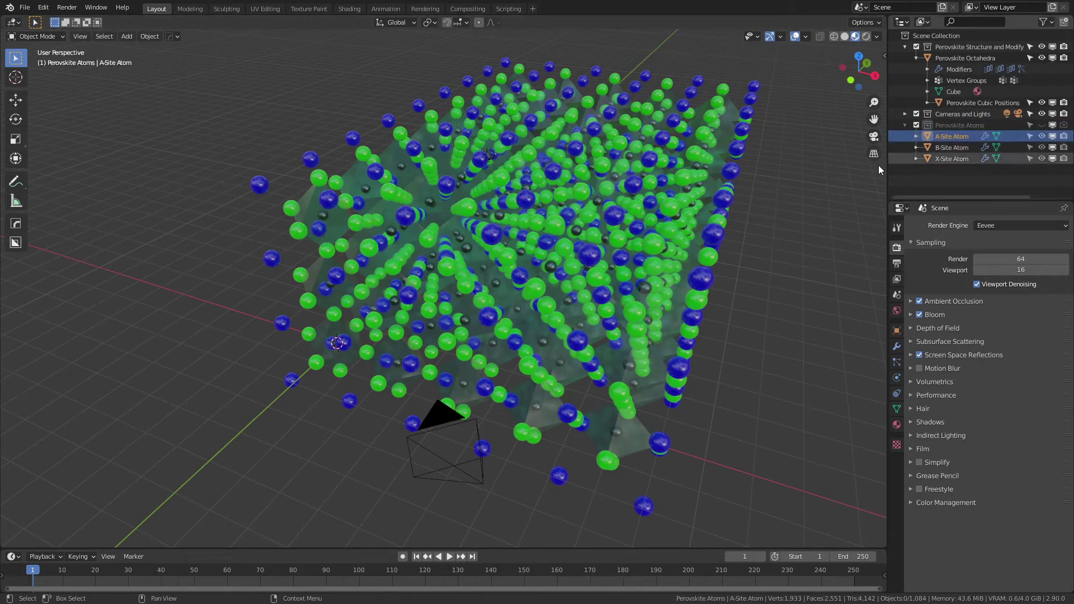
{"action": "key", "text": "n"}
{"action": "left_click", "coordinate": [967, 147]}
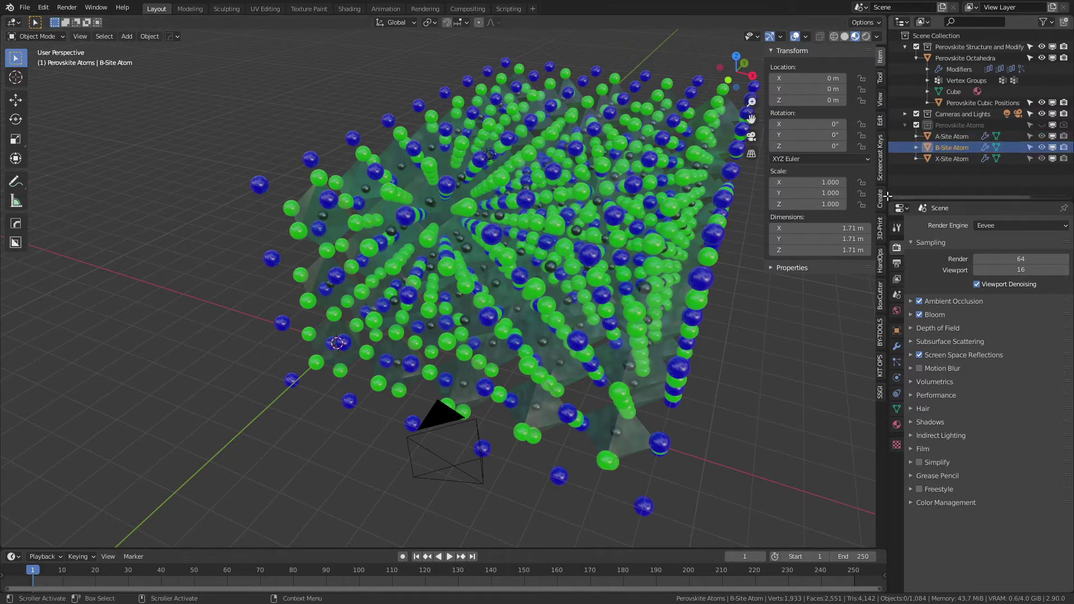
{"action": "left_click", "coordinate": [956, 158]}
{"action": "left_click", "coordinate": [905, 124]}
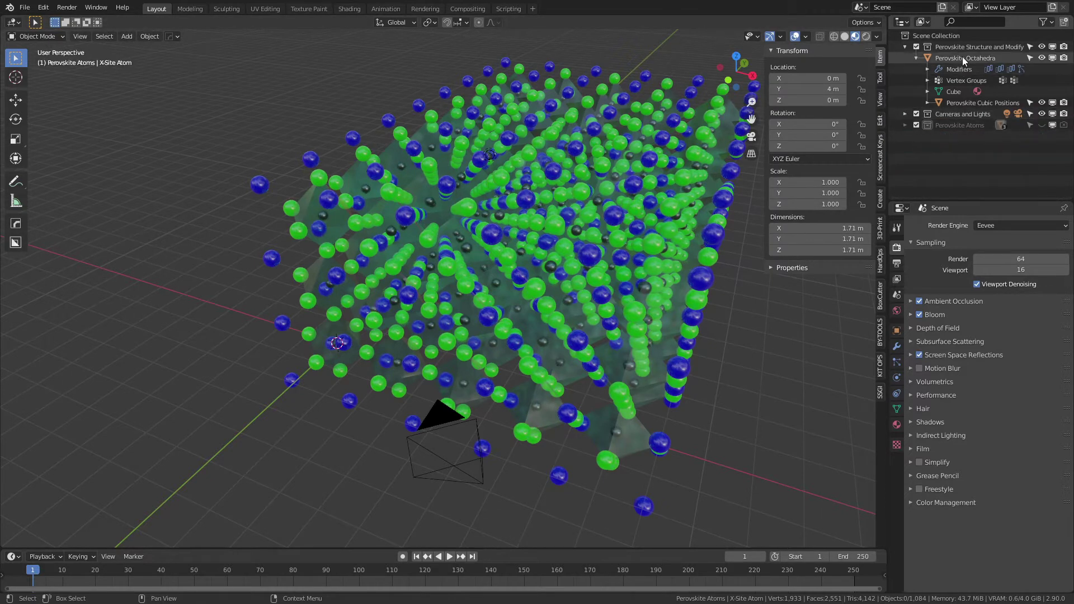
{"action": "left_click", "coordinate": [959, 57]}
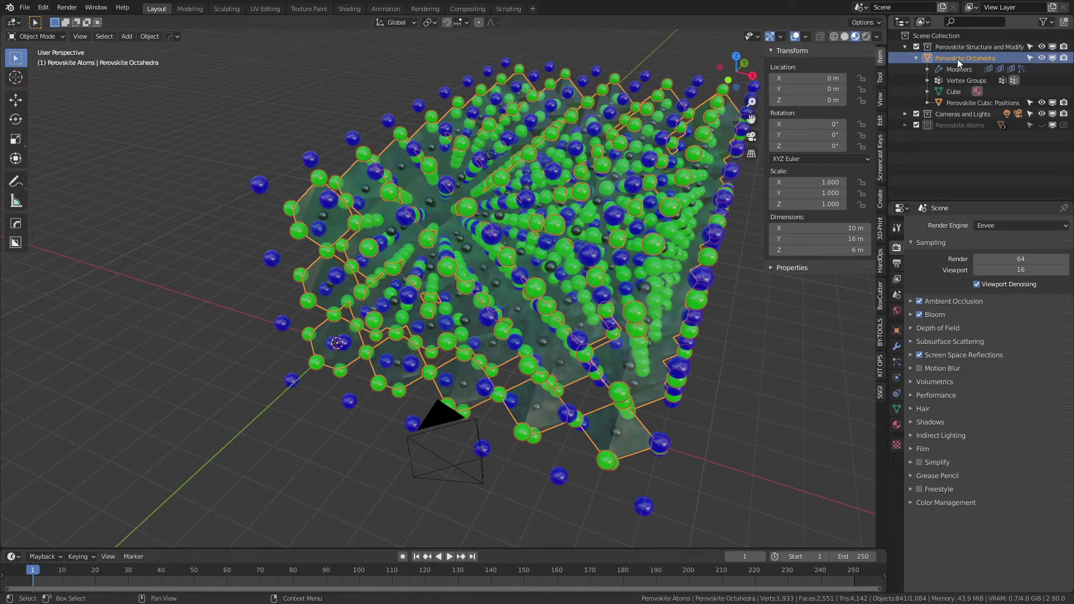
- Reselect Perovskite Octahedra, cancel a started move to keep it at the origin, and hide the sidebar
{"action": "left_click", "coordinate": [959, 103]}
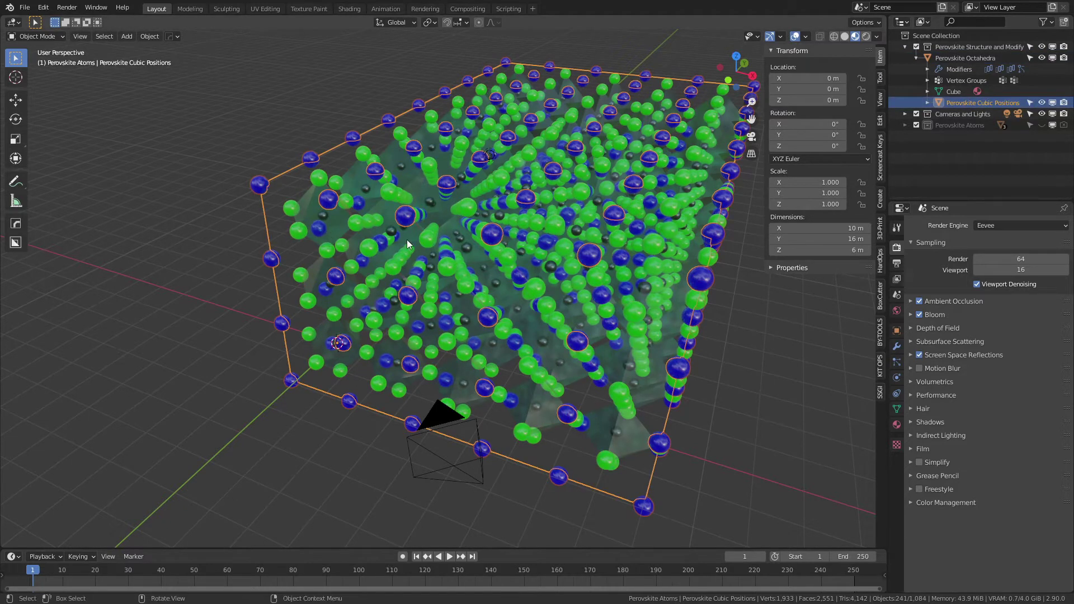
{"action": "left_click", "coordinate": [304, 217]}
{"action": "key", "text": "g"}
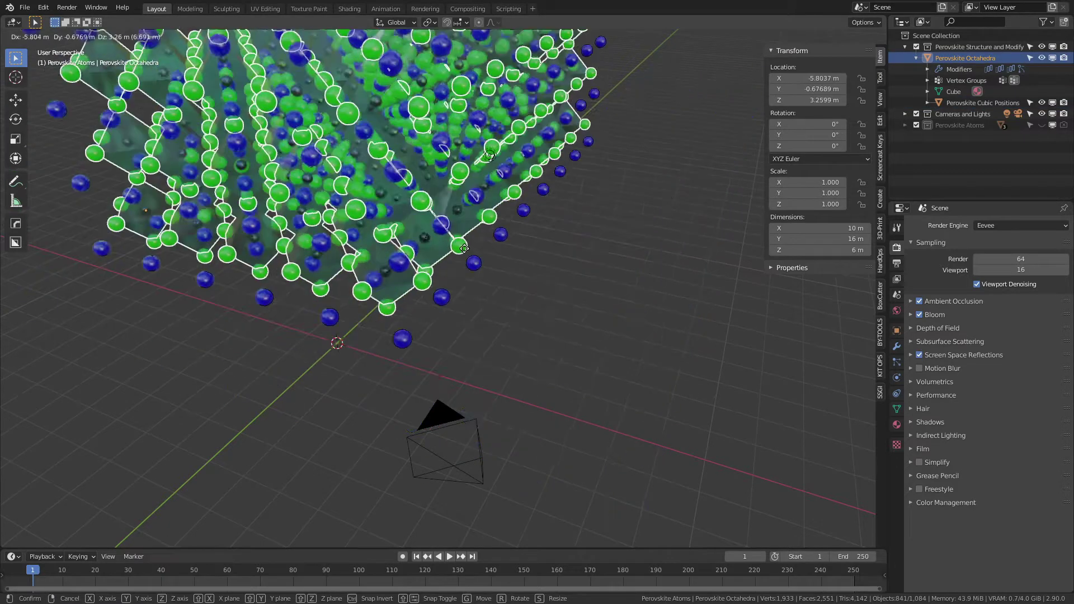
{"action": "right_click", "coordinate": [305, 242]}
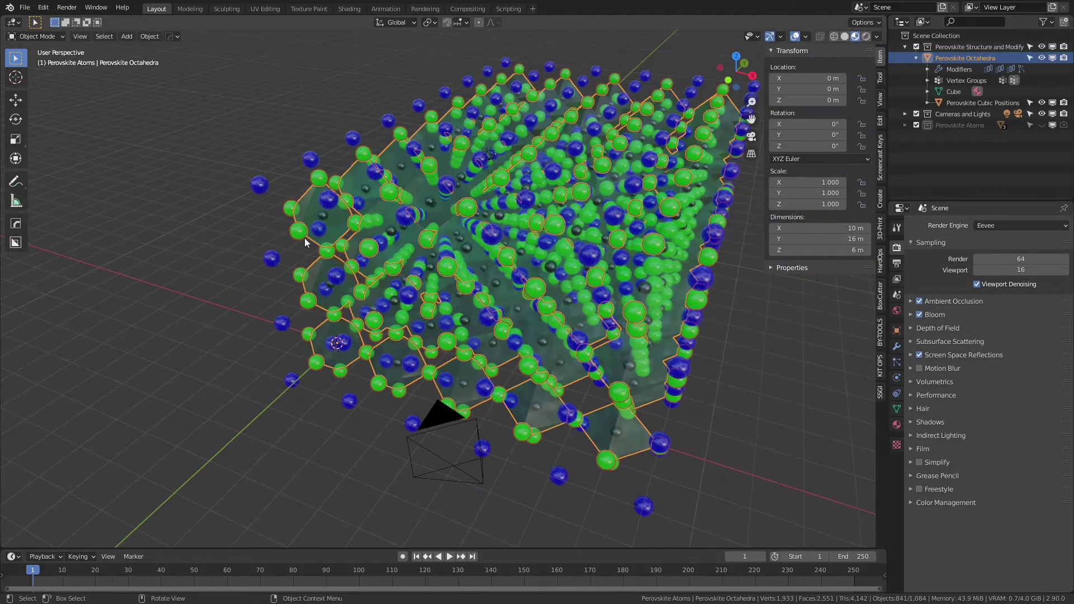
{"action": "key", "text": "n"}
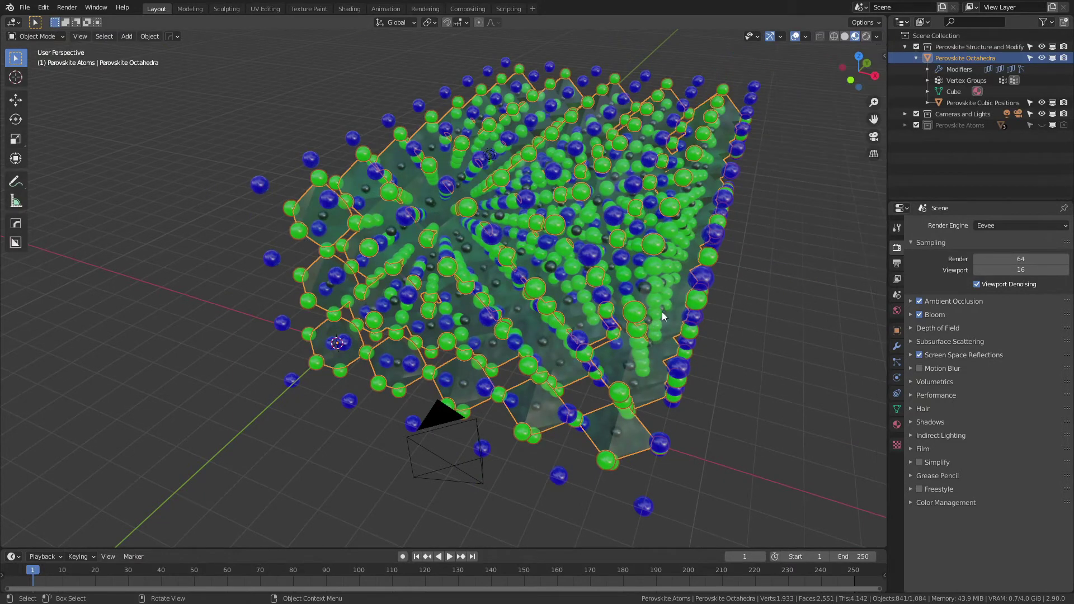
- Compare the Perovskite Cubic Positions modifiers with the Perovskite Octahedra modifier stack
{"action": "left_click", "coordinate": [897, 346]}
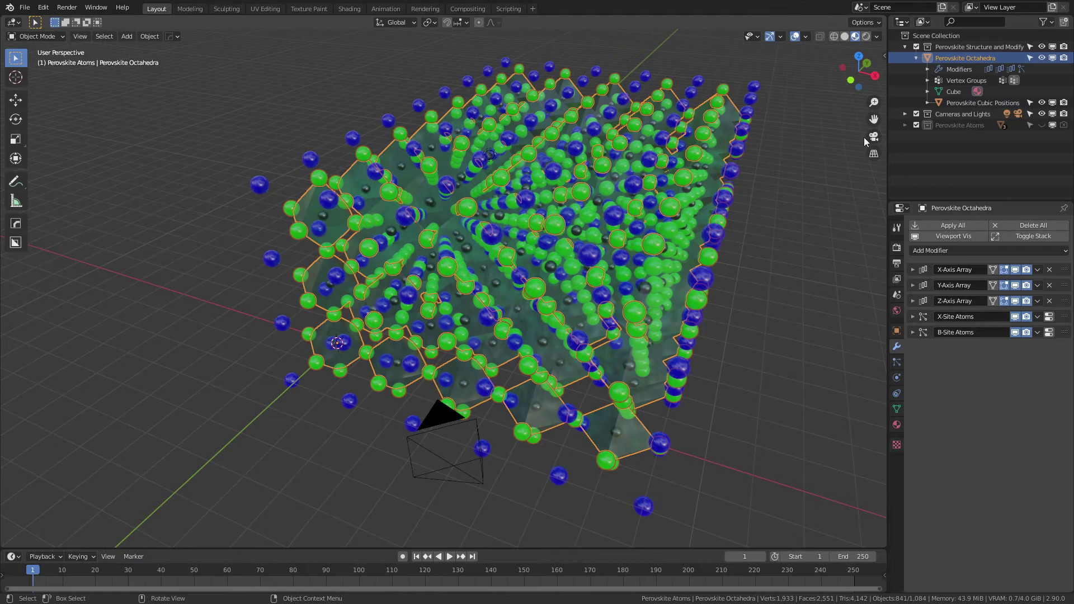
{"action": "left_click", "coordinate": [962, 103]}
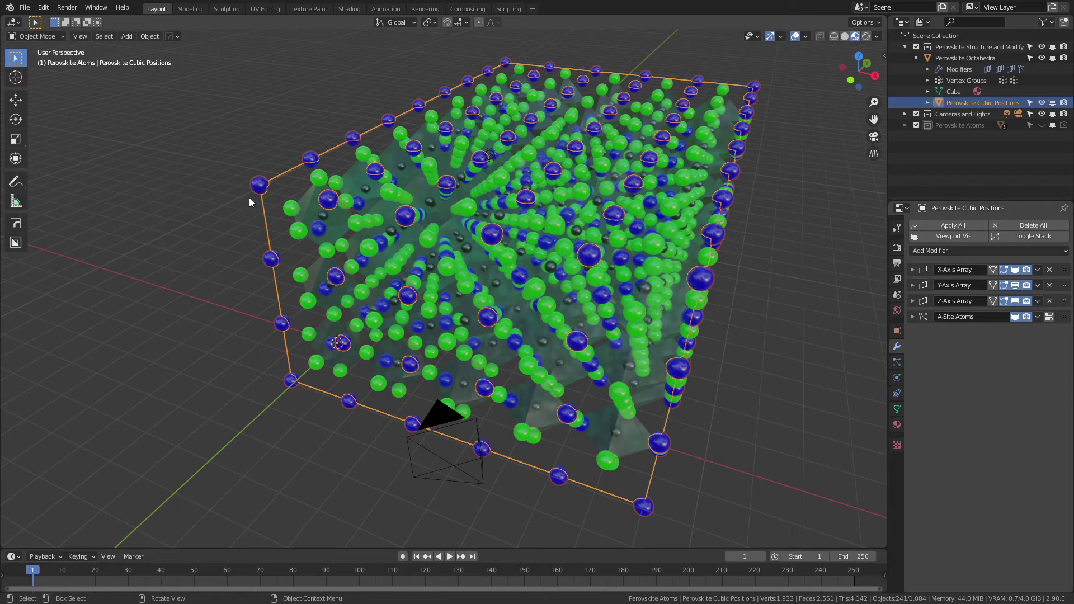
{"action": "left_click", "coordinate": [319, 228]}
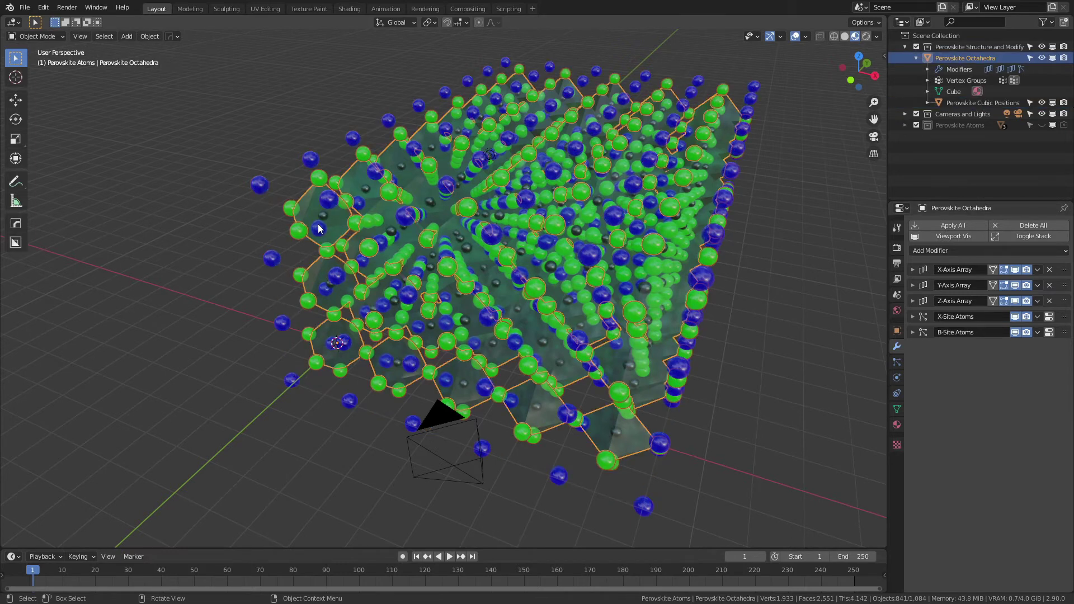
- Expand the X-Axis Array and raise its count to 8, then lower it back to 5
{"action": "left_click", "coordinate": [913, 269]}
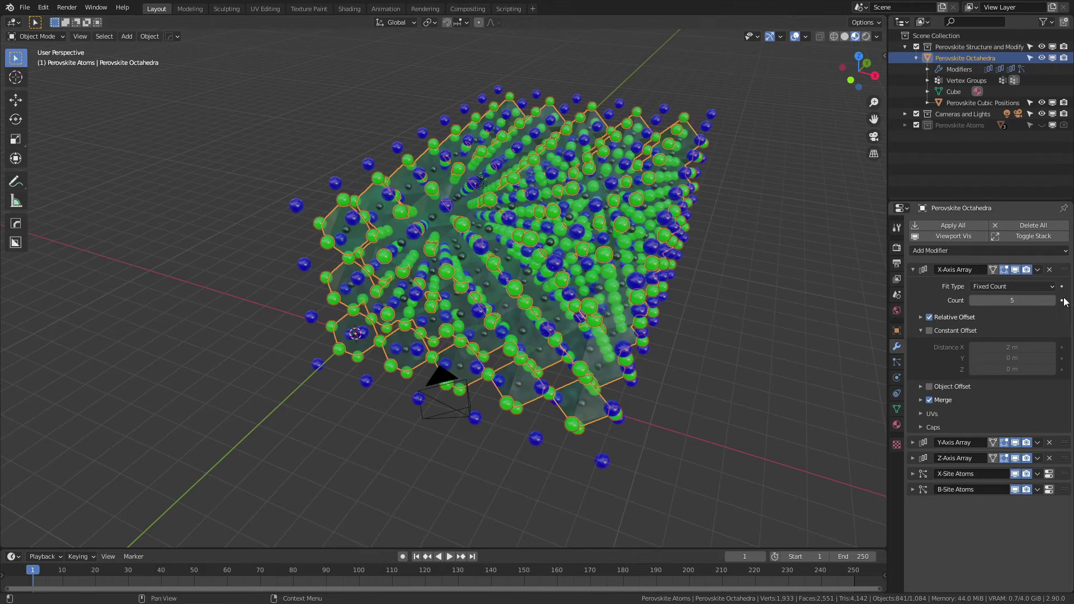
{"action": "left_click", "coordinate": [1052, 300]}
{"action": "left_click", "coordinate": [1052, 301]}
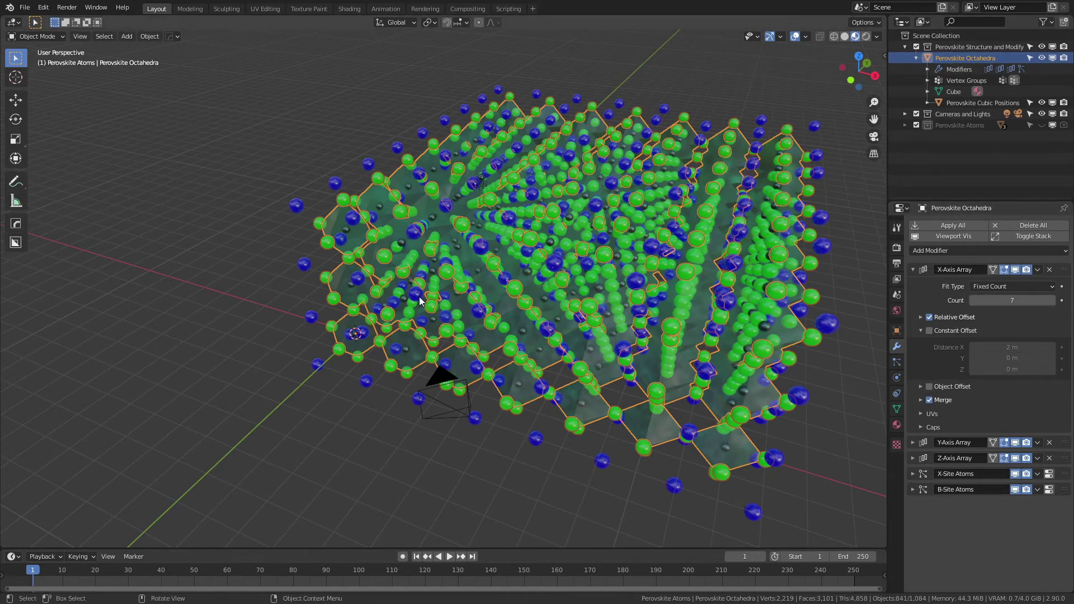
{"action": "left_click", "coordinate": [1052, 300]}
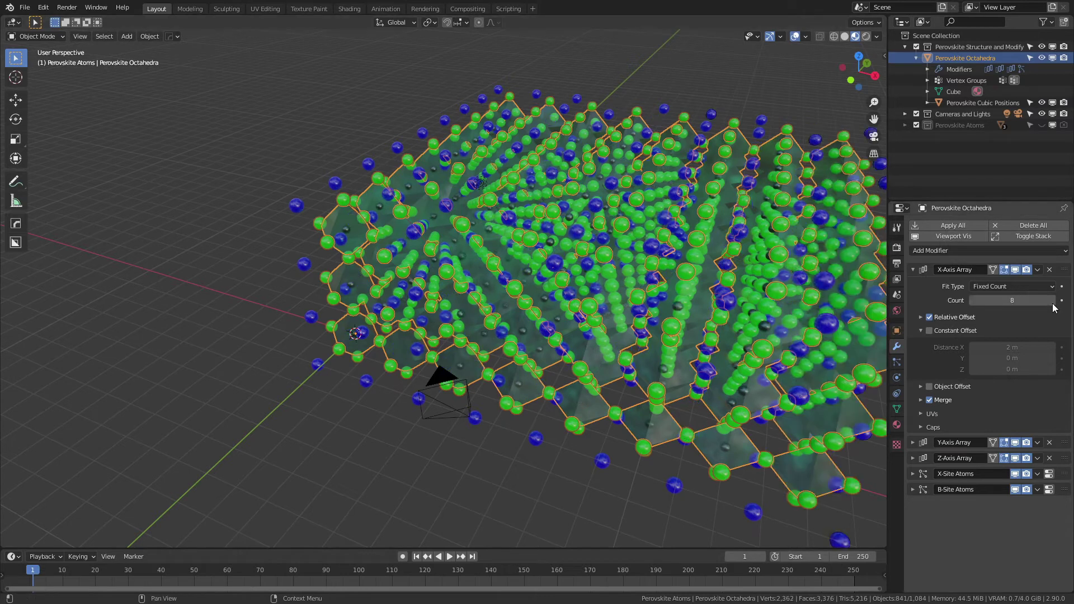
{"action": "scroll", "coordinate": [626, 342], "scroll_direction": "down", "scroll_amount": 2}
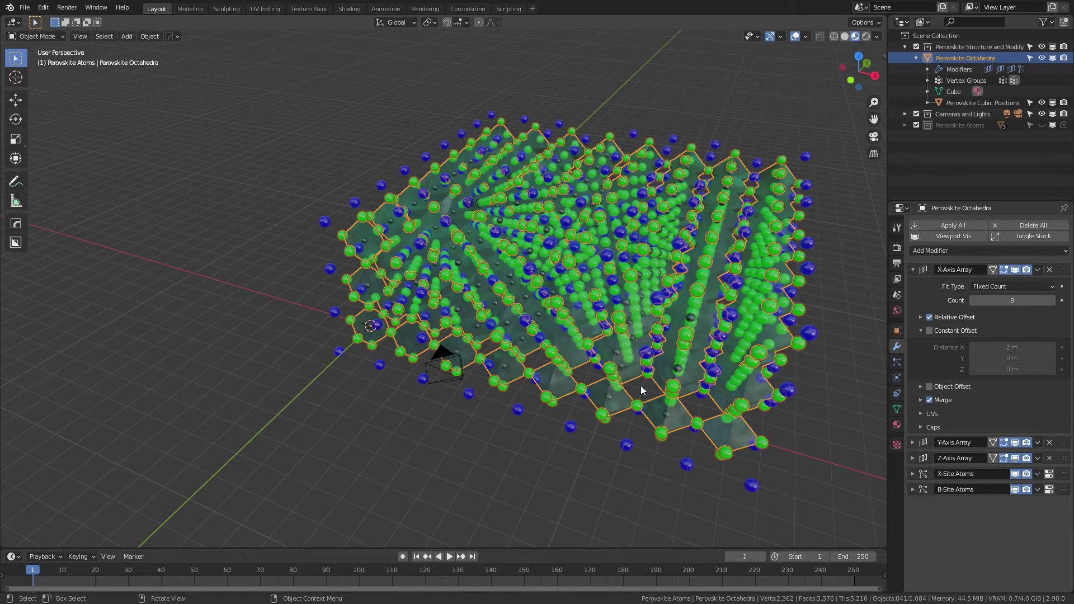
{"action": "left_click", "coordinate": [974, 301]}
{"action": "left_click", "coordinate": [974, 300]}
{"action": "left_click", "coordinate": [973, 300]}
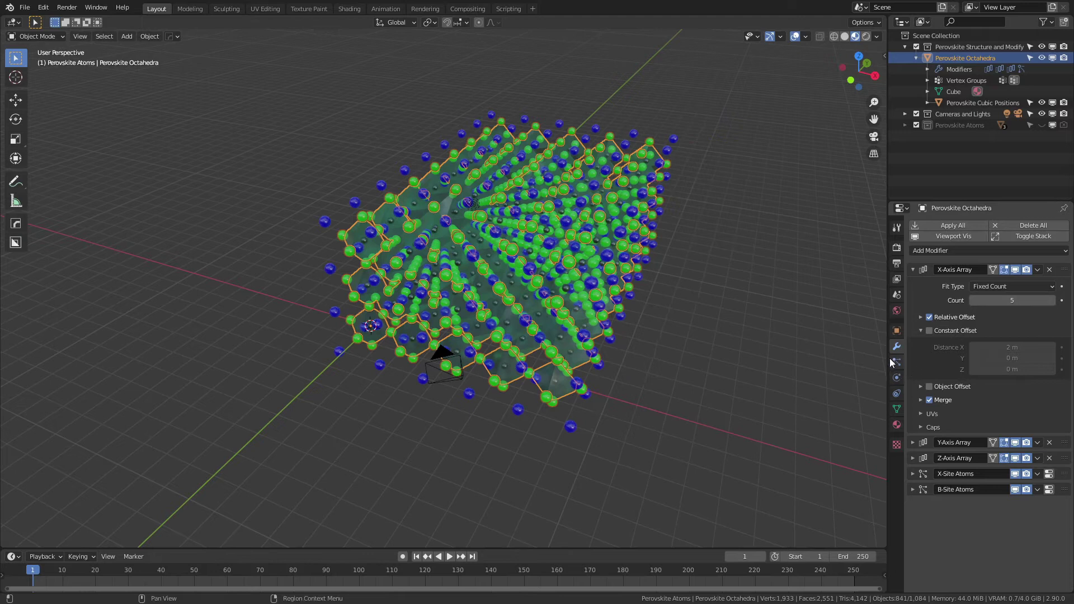
- Review the X-, A- and B-Site Atoms particle systems, ending on 120 B-Site Atoms at scale 0.040
{"action": "left_click", "coordinate": [897, 361]}
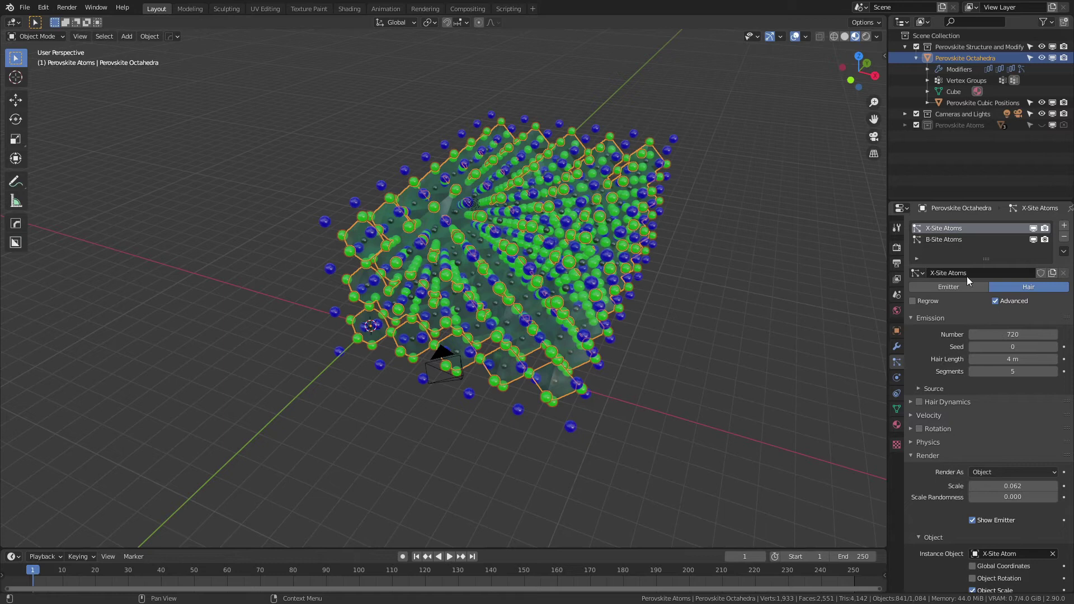
{"action": "left_click", "coordinate": [965, 102]}
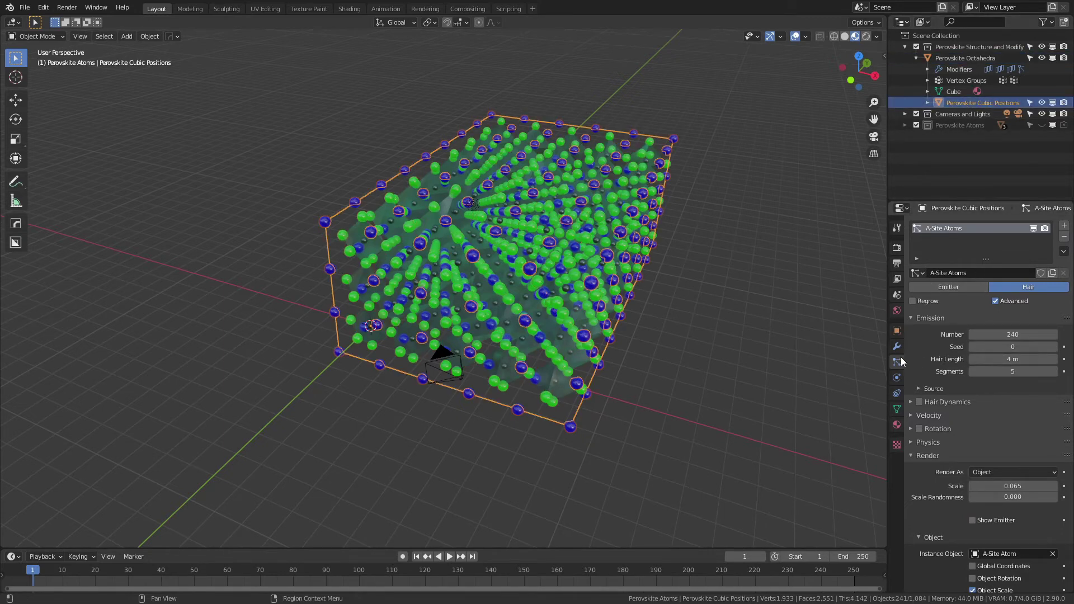
{"action": "left_click", "coordinate": [959, 69]}
{"action": "scroll", "coordinate": [728, 224], "scroll_direction": "up", "scroll_amount": 4}
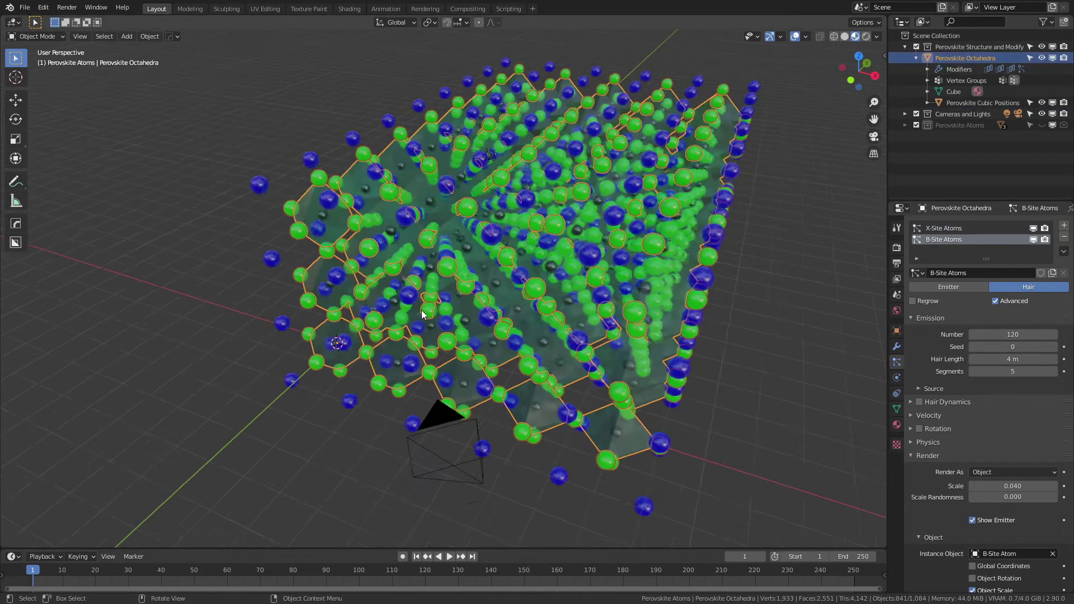
- Lower the X-Axis Array count from 5 to 3, then expand the Y-Axis Array and reduce its count by one
{"action": "left_click", "coordinate": [895, 346]}
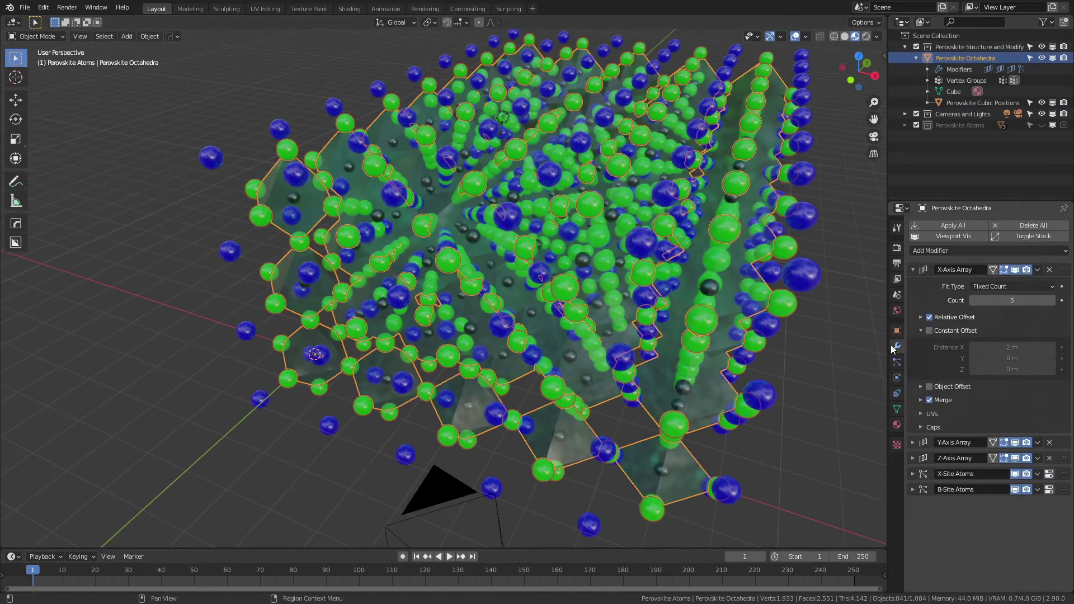
{"action": "left_click", "coordinate": [974, 300]}
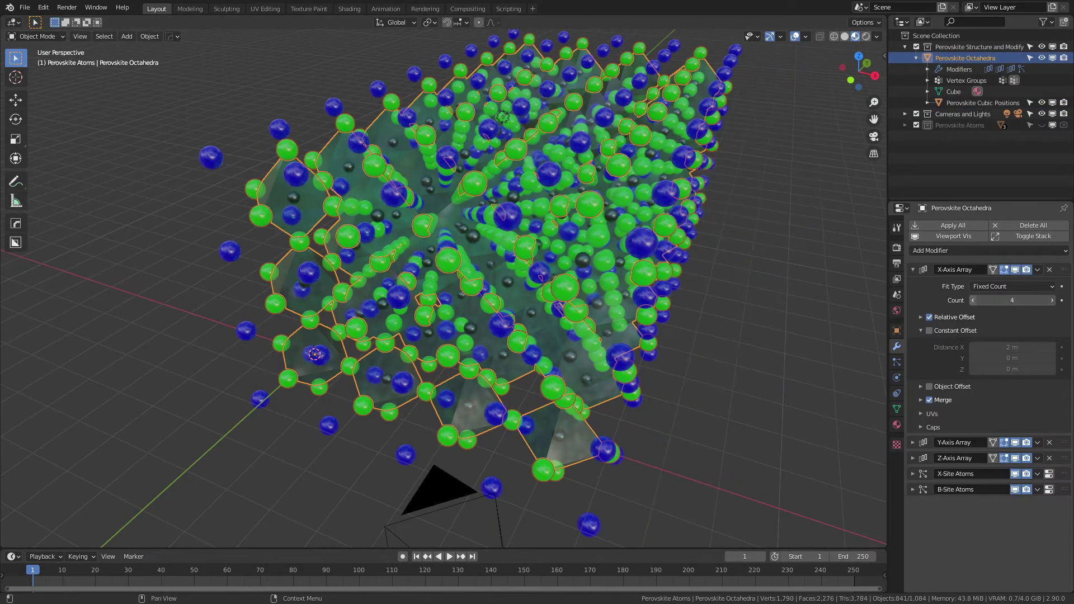
{"action": "left_click", "coordinate": [974, 300]}
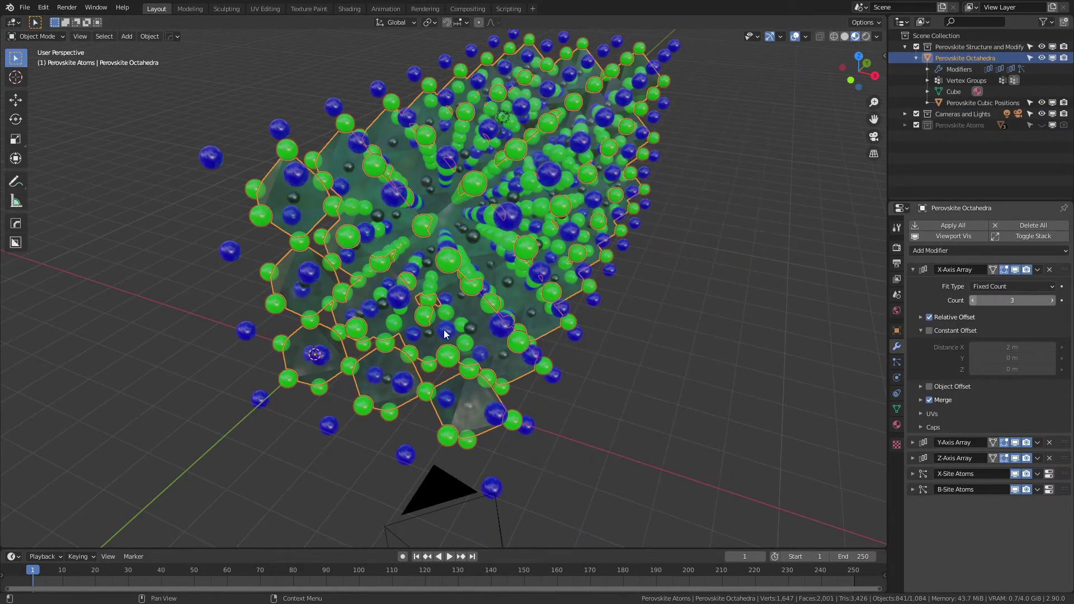
{"action": "left_click", "coordinate": [915, 269]}
{"action": "left_click", "coordinate": [913, 285]}
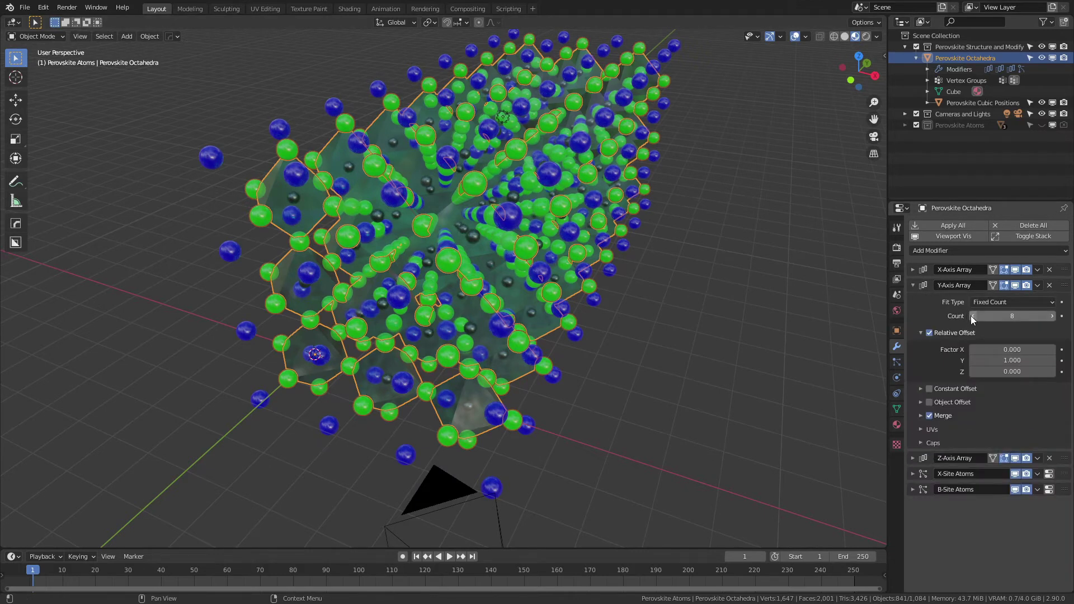
{"action": "left_click", "coordinate": [975, 316]}
- Reduce the Z-Axis Array count from 3 to 2
{"action": "left_click", "coordinate": [913, 286]}
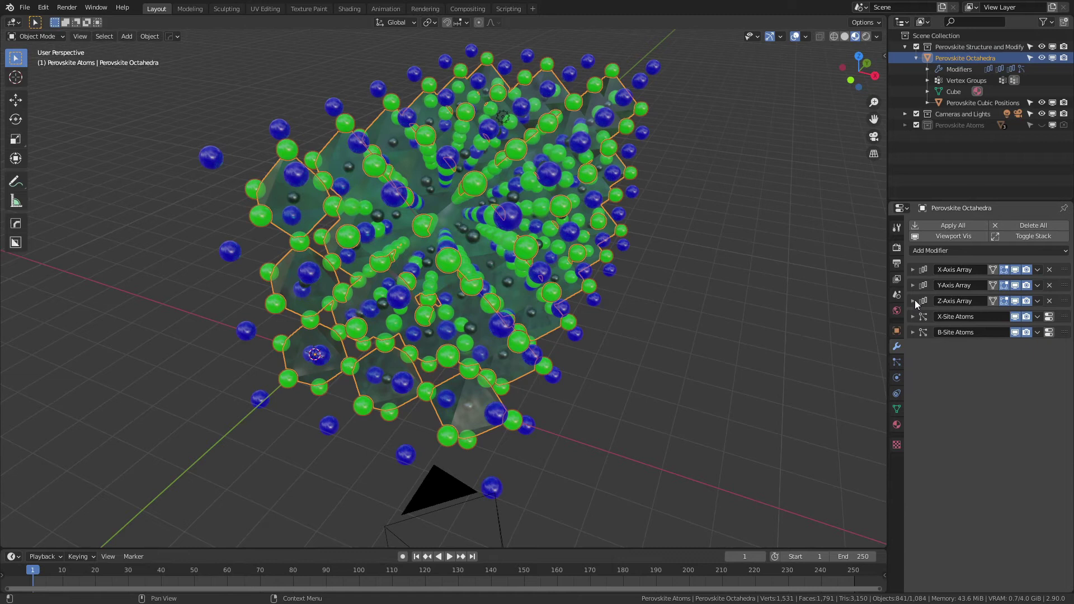
{"action": "left_click", "coordinate": [914, 302]}
{"action": "left_click", "coordinate": [972, 332]}
{"action": "left_click", "coordinate": [914, 301]}
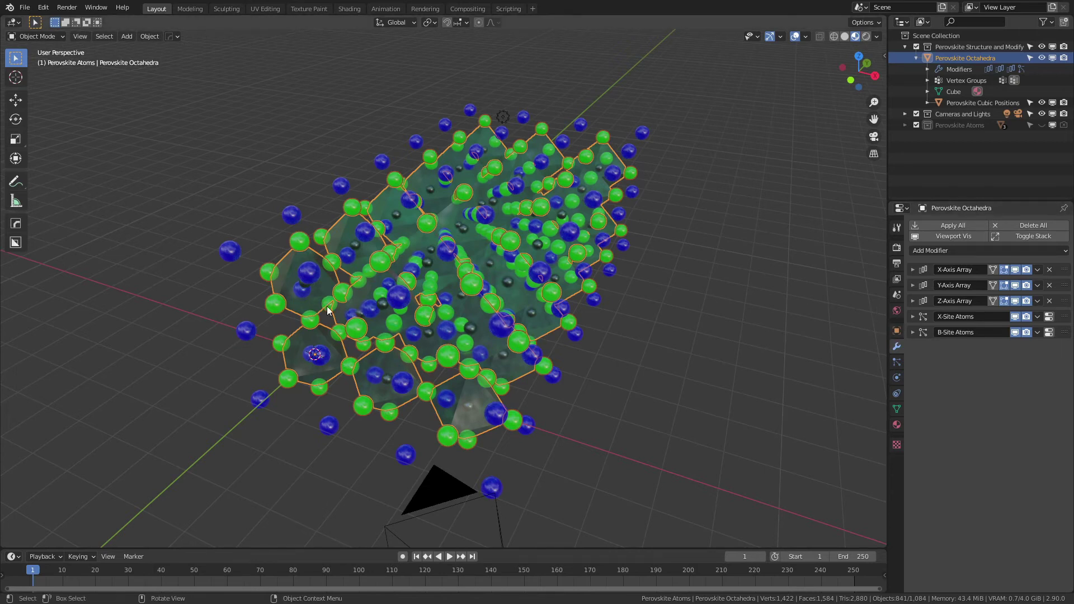
- Hide X-Site Atoms from viewport and render and B-Site Atoms from the viewport
{"action": "left_click", "coordinate": [1015, 317]}
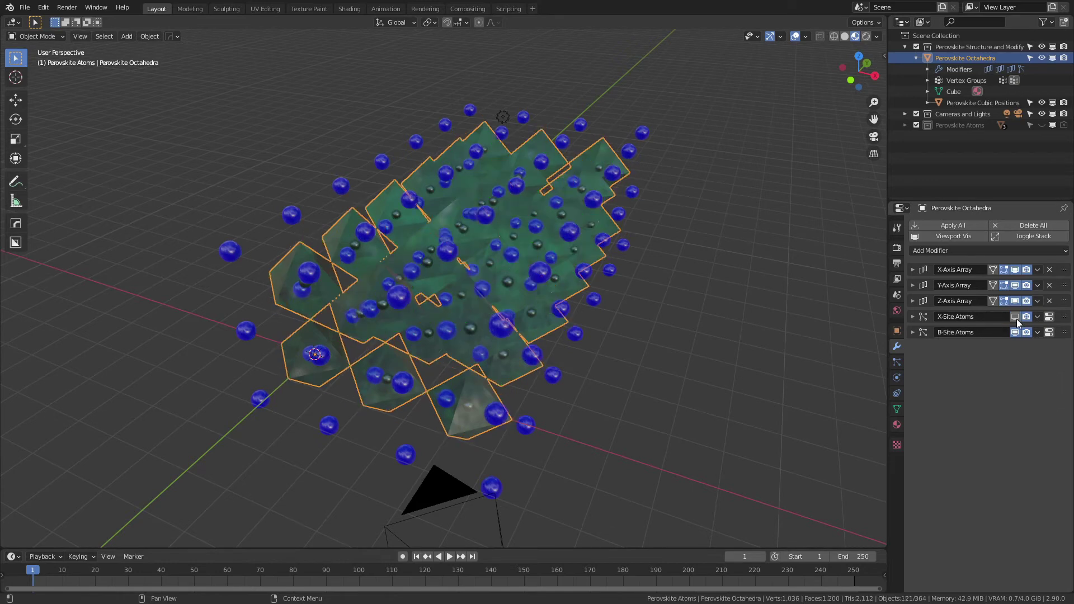
{"action": "left_click", "coordinate": [1027, 317]}
{"action": "middle_click_drag", "start_coordinate": [275, 282], "coordinate": [422, 296]}
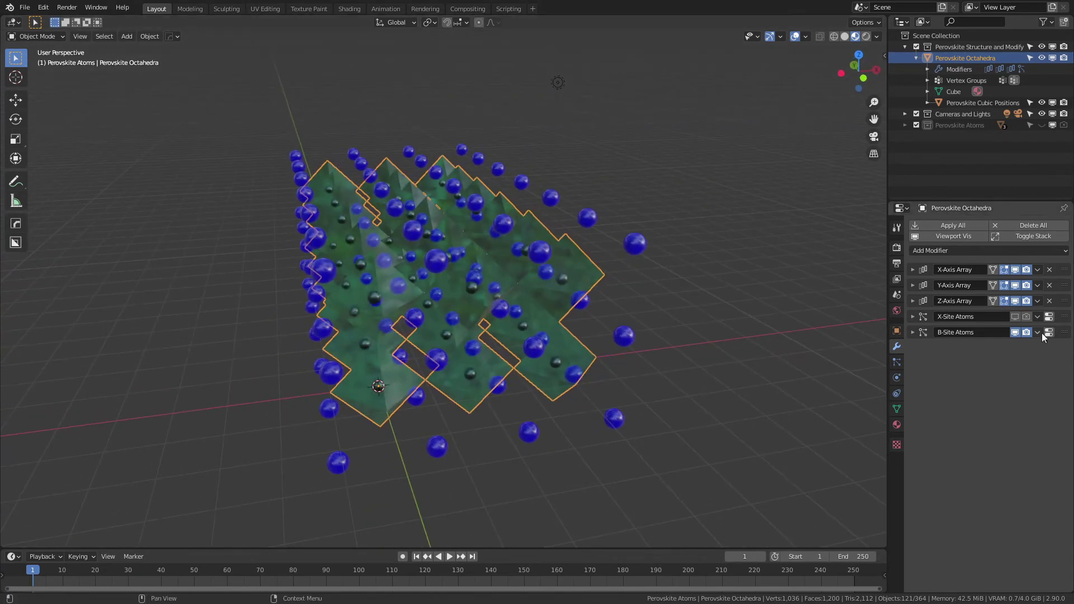
{"action": "left_click", "coordinate": [1015, 332]}
{"action": "middle_click_drag", "start_coordinate": [556, 349], "coordinate": [762, 321]}
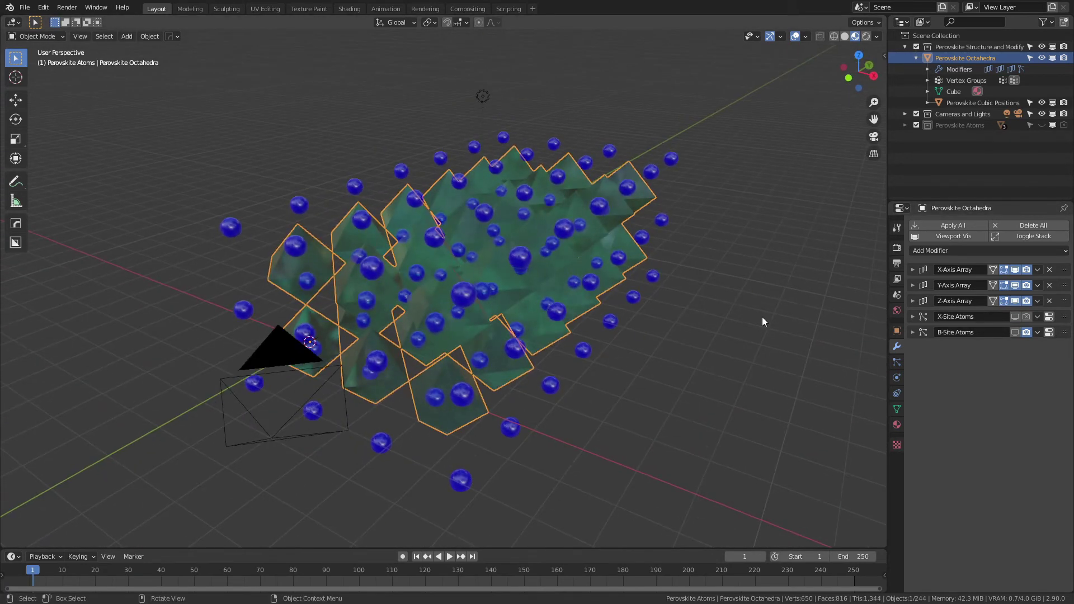
- View the octahedra's Glass material, then review the Screen Space Reflections render settings
{"action": "left_click", "coordinate": [896, 427]}
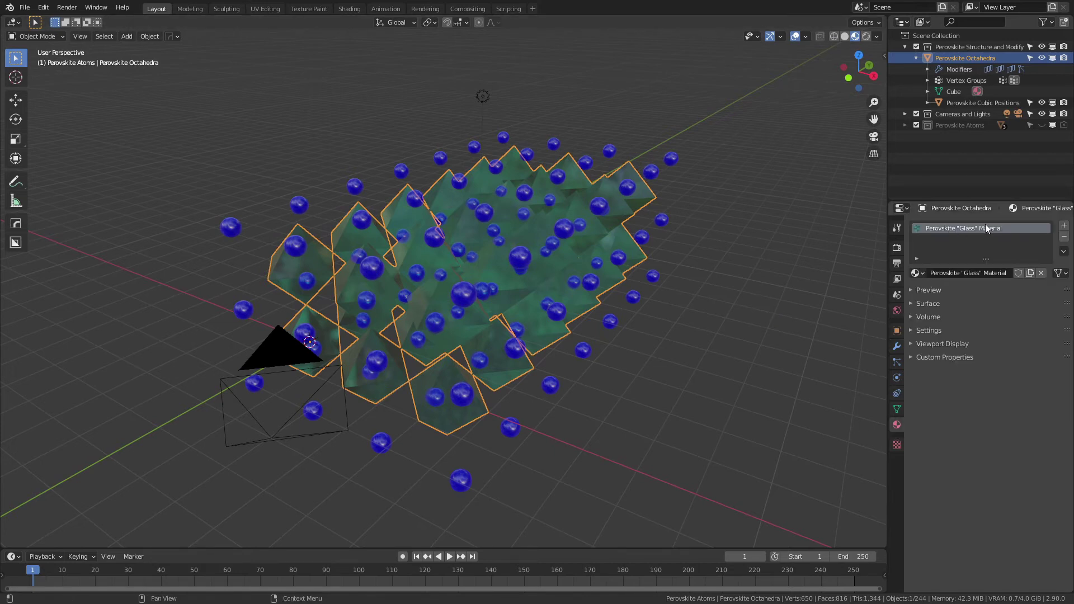
{"action": "left_click", "coordinate": [897, 247]}
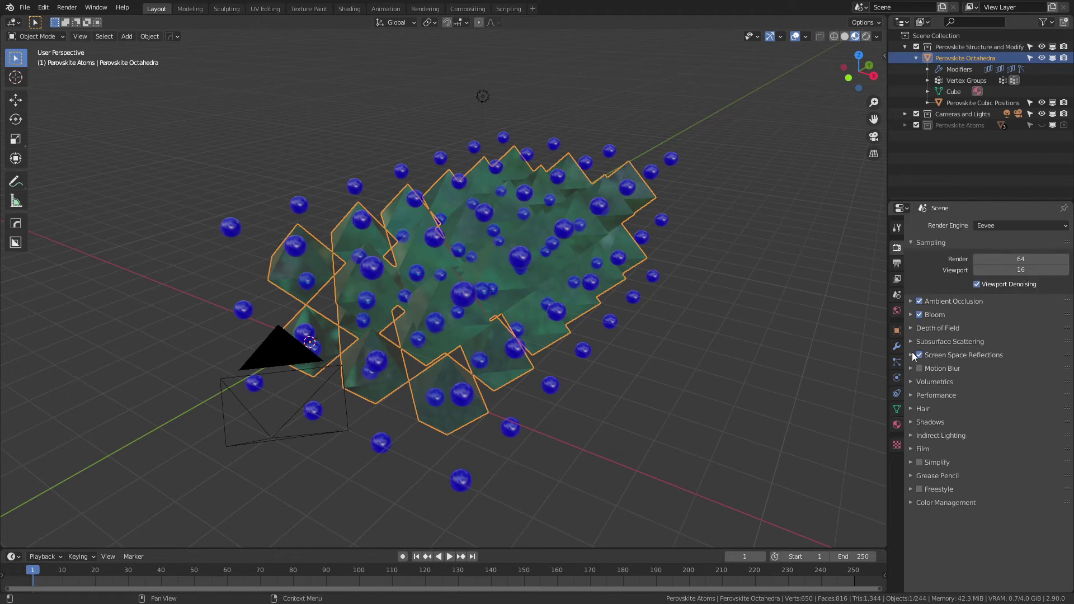
{"action": "left_click", "coordinate": [911, 355]}
{"action": "left_click", "coordinate": [913, 356]}
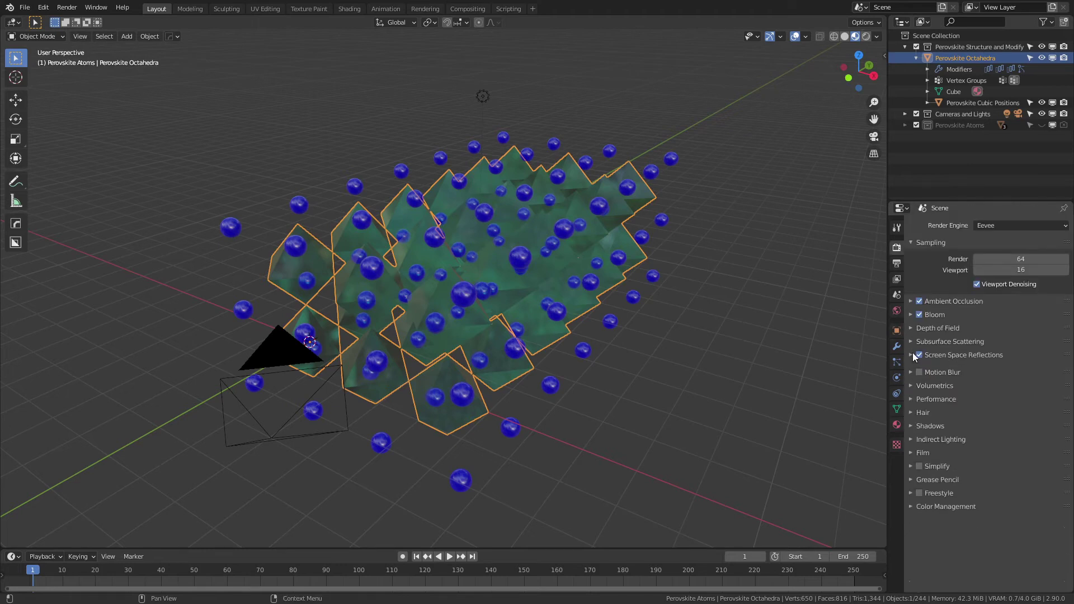
{"action": "left_click", "coordinate": [911, 355]}
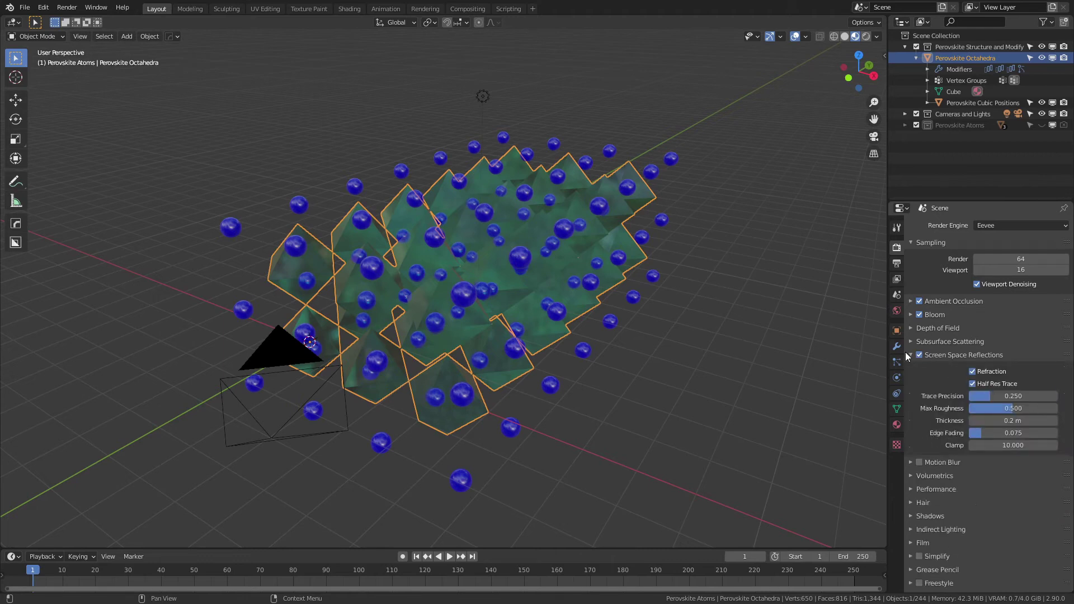
{"action": "left_click", "coordinate": [911, 354]}
- Recheck the glass material and modifier stack, then expand the Perovskite Atoms collection
{"action": "left_click", "coordinate": [898, 426]}
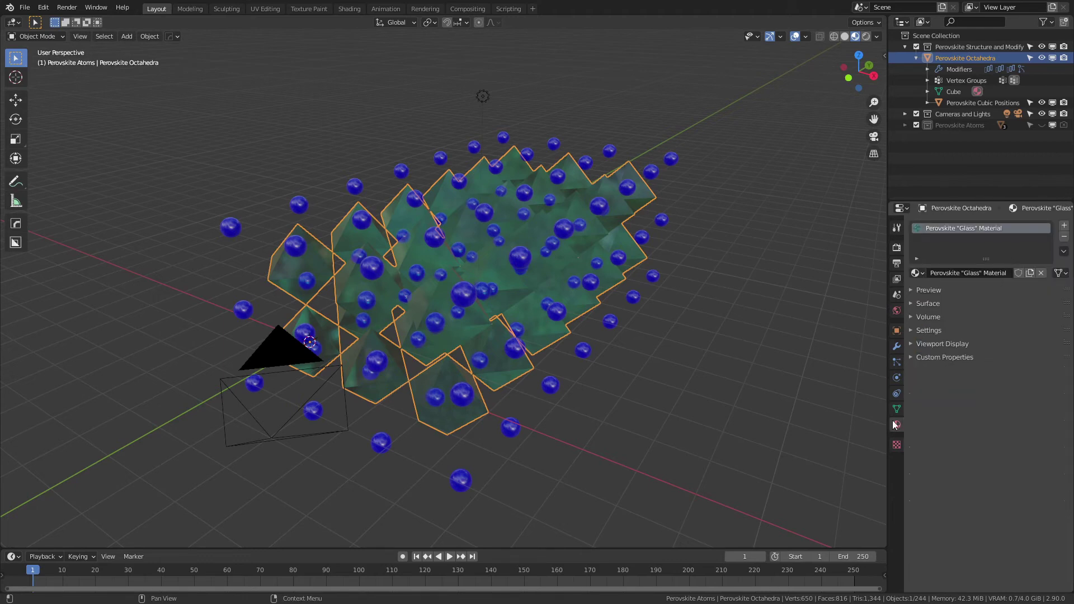
{"action": "left_click", "coordinate": [896, 346]}
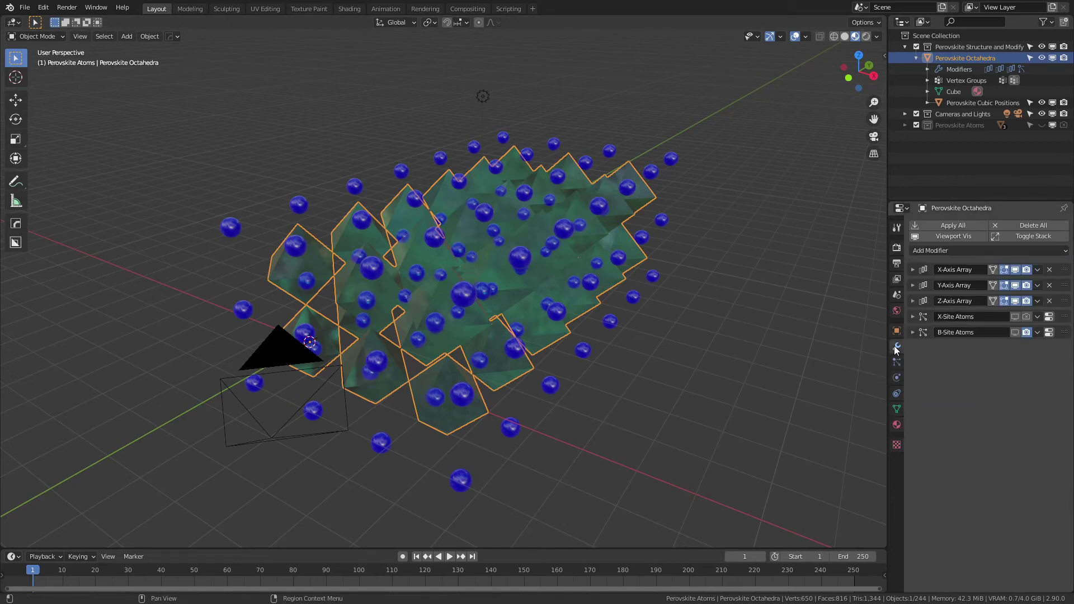
{"action": "left_click", "coordinate": [897, 425]}
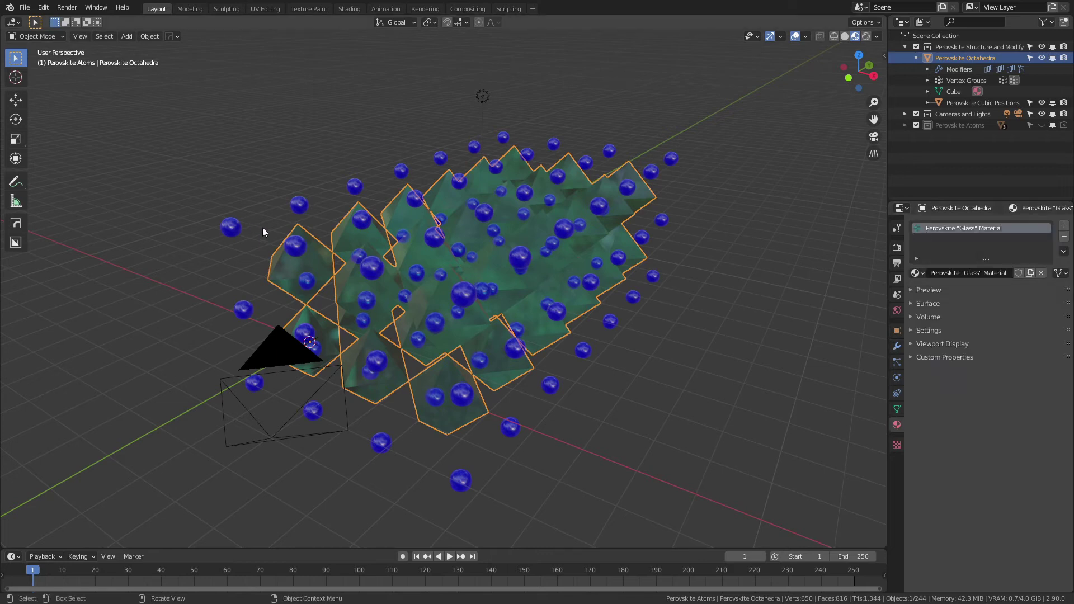
{"action": "left_click", "coordinate": [905, 125]}
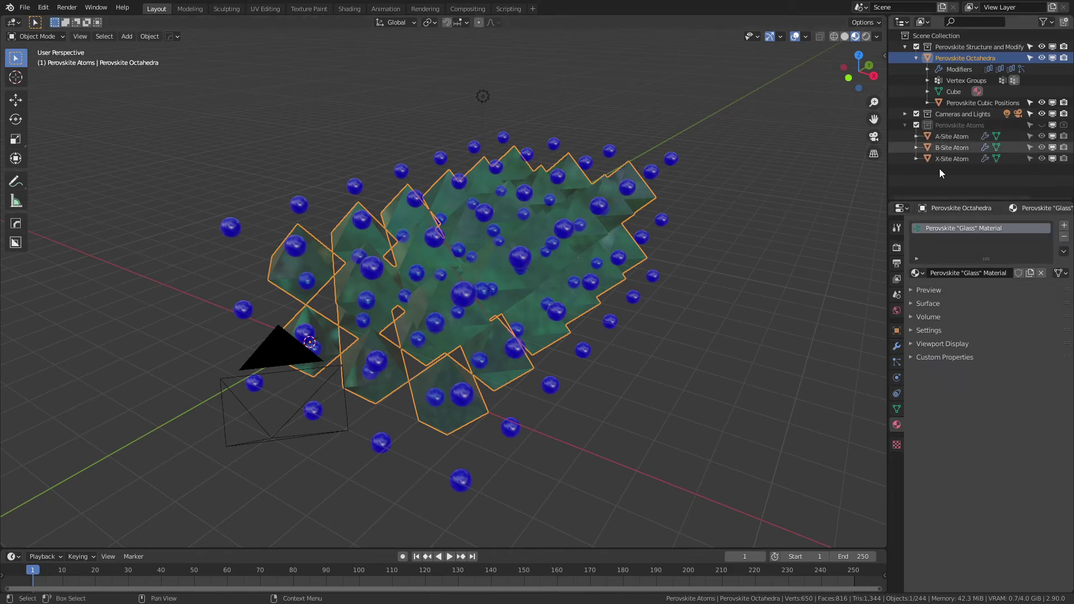
- View the blue A-Site material's preview and surface, then the B-Site and green X-Site atom materials
{"action": "left_click", "coordinate": [958, 137]}
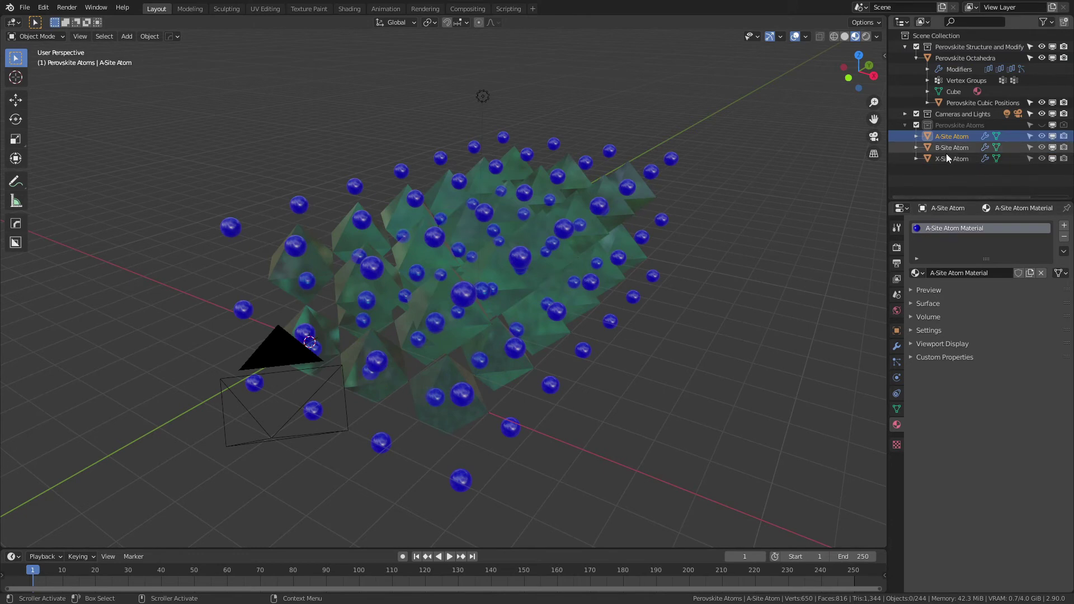
{"action": "left_click", "coordinate": [918, 288]}
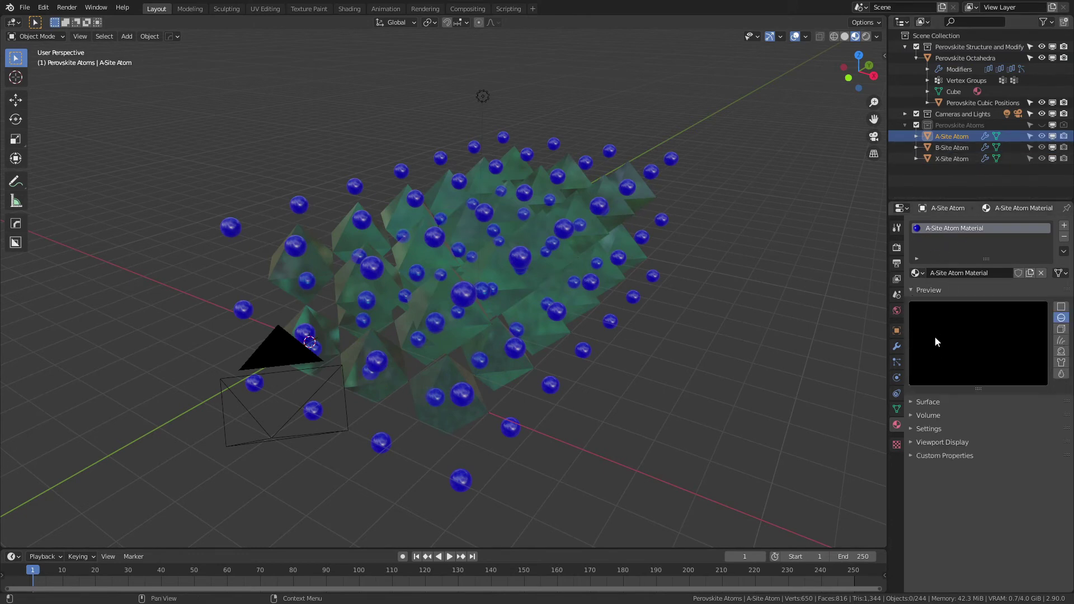
{"action": "left_click", "coordinate": [912, 402]}
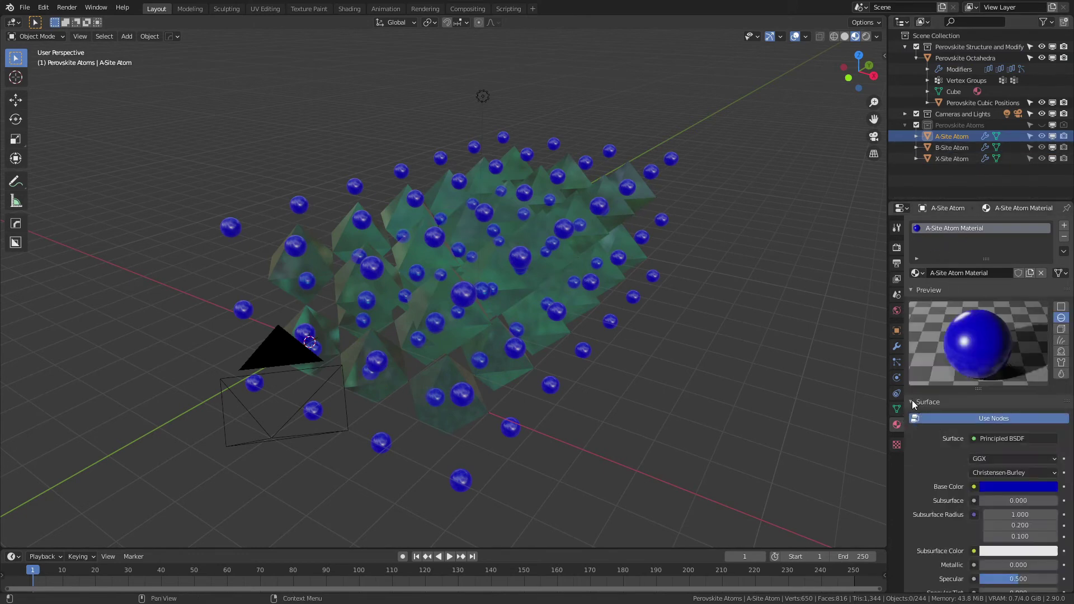
{"action": "left_click", "coordinate": [951, 148]}
{"action": "left_click", "coordinate": [951, 159]}
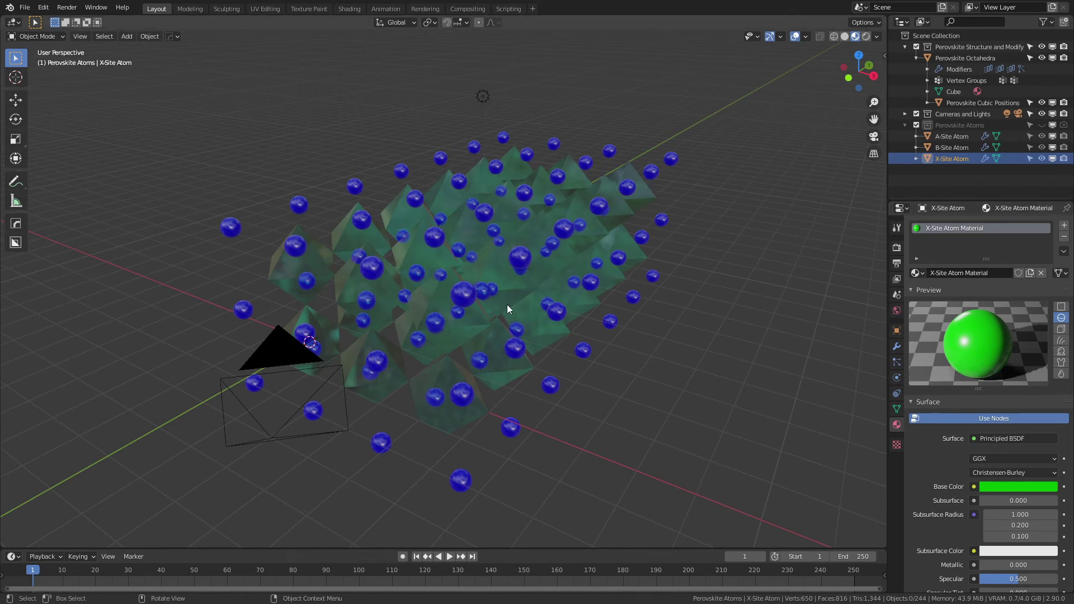
- Switch to rendered shading and expand the X-Site Atom's Catmull-Clark Subdivision modifier (viewport 1, render 2)
{"action": "key", "text": "z"}
{"action": "middle_click_drag", "start_coordinate": [665, 328], "coordinate": [396, 281]}
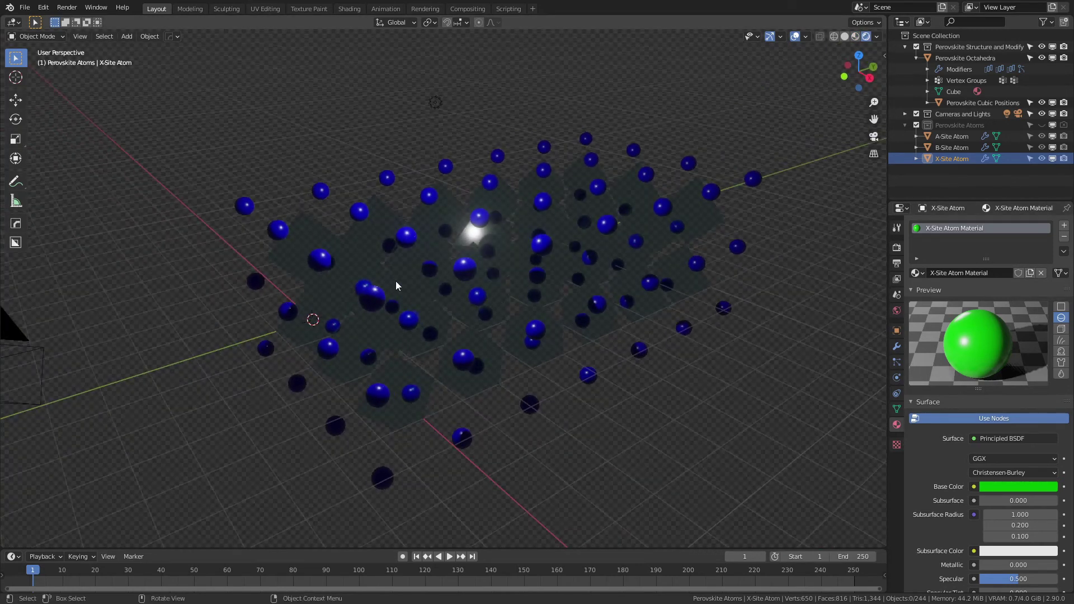
{"action": "left_click", "coordinate": [897, 347]}
{"action": "left_click", "coordinate": [913, 270]}
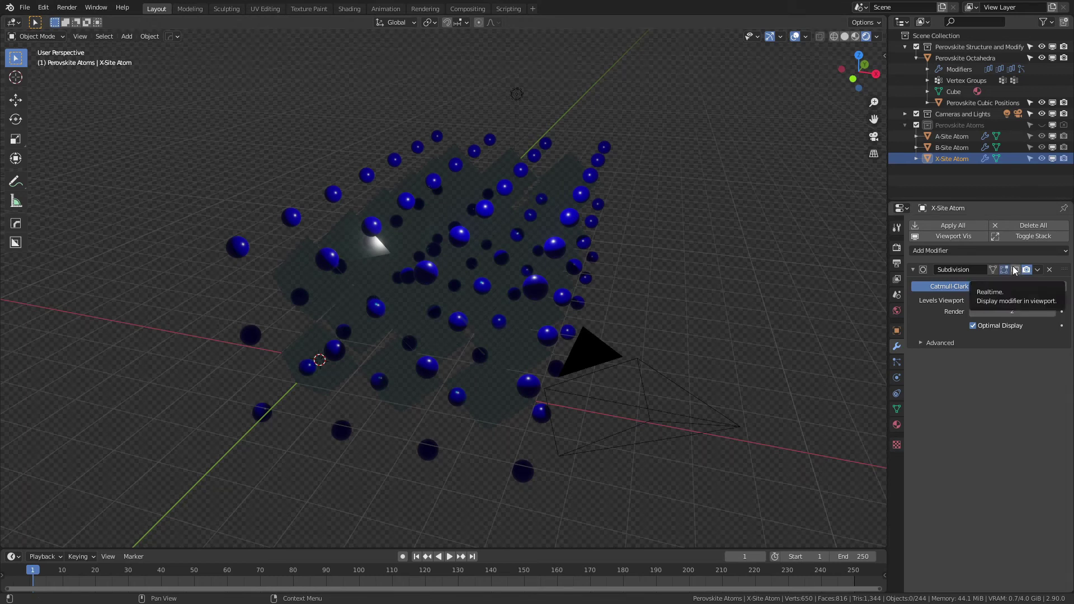
- Select the A-Site Atom, collapse Perovskite Atoms in the Outliner, and switch to Material Preview shading
{"action": "left_click", "coordinate": [952, 136]}
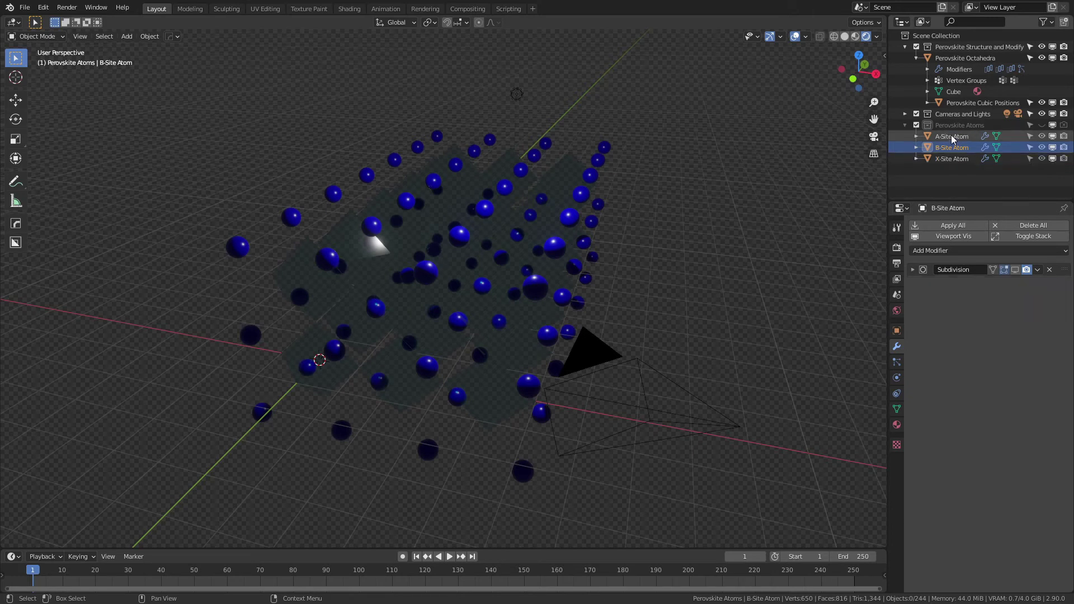
{"action": "left_click", "coordinate": [906, 126]}
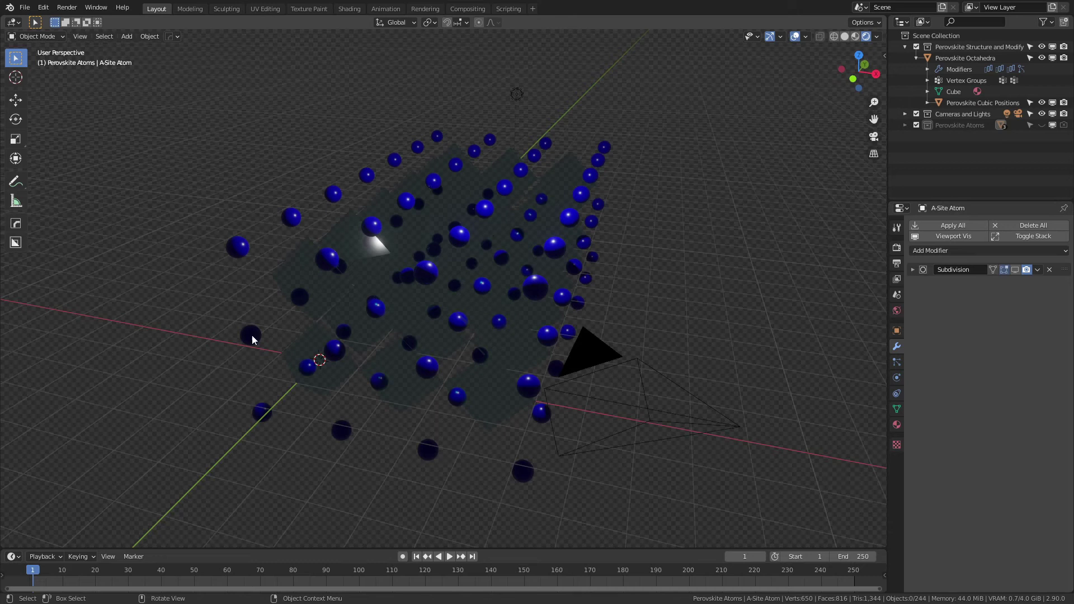
{"action": "key", "text": "z"}
{"action": "left_click", "coordinate": [325, 360]}
{"action": "middle_click_drag", "start_coordinate": [431, 334], "coordinate": [407, 277]}
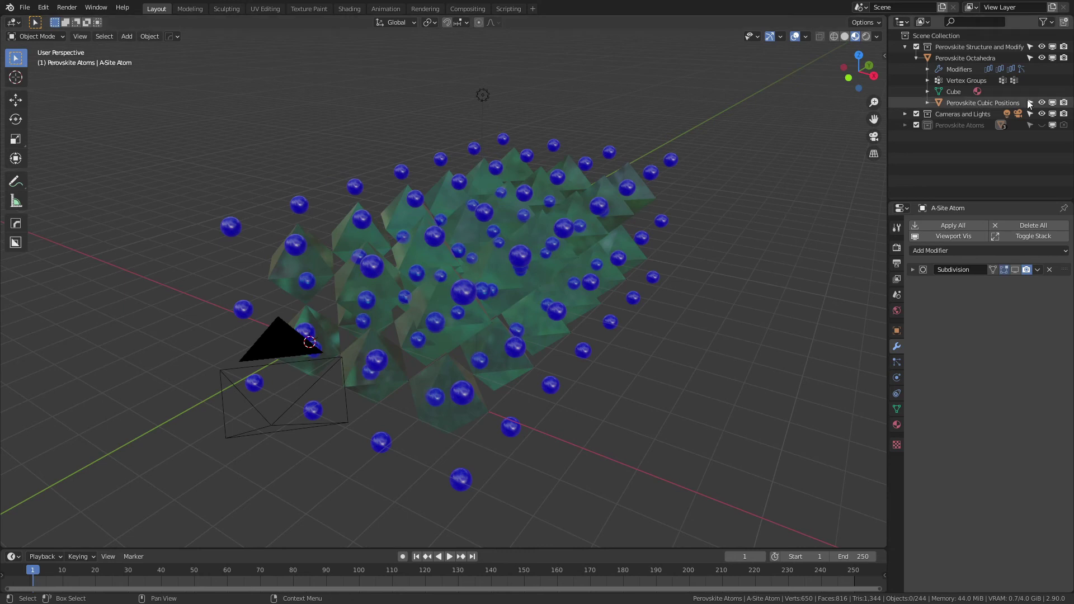
- On Perovskite Octahedra, enable X-Site Atoms in viewport and render, and B-Site Atoms in viewport
{"action": "left_click", "coordinate": [348, 268]}
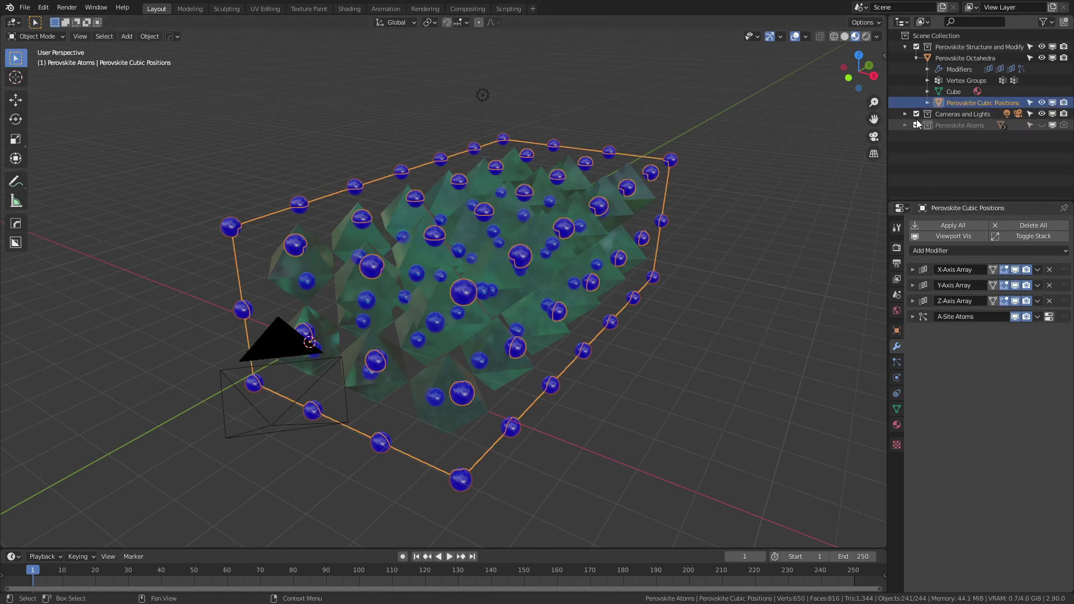
{"action": "left_click", "coordinate": [964, 58]}
{"action": "left_click", "coordinate": [1015, 316]}
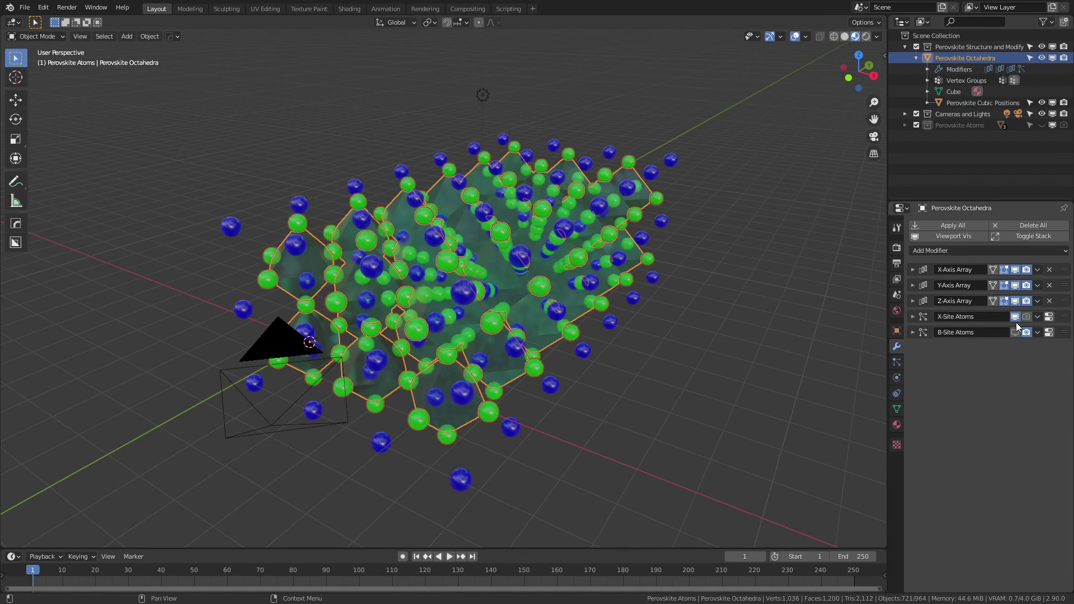
{"action": "left_click", "coordinate": [1015, 333]}
{"action": "left_click", "coordinate": [1026, 317]}
- Deselect the octahedra and orbit and zoom out to view the whole lattice with the camera
{"action": "left_click", "coordinate": [723, 382]}
{"action": "middle_click_drag", "start_coordinate": [723, 381], "coordinate": [556, 360]}
{"action": "middle_click_drag", "start_coordinate": [722, 334], "coordinate": [639, 349]}
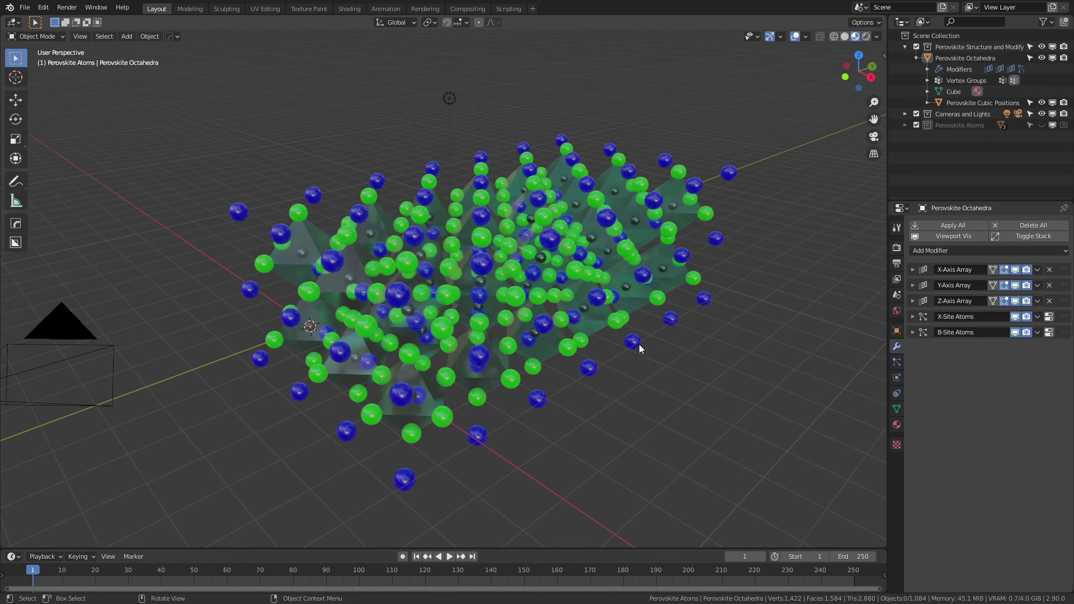
{"action": "scroll", "coordinate": [639, 344], "scroll_direction": "down", "scroll_amount": 2}
{"action": "mouse_move", "coordinate": [611, 375]}
{"action": "middle_mouse_down"}
{"action": "mouse_move", "coordinate": [640, 376]}
{"action": "mouse_move", "coordinate": [601, 375]}
{"action": "middle_mouse_up"}
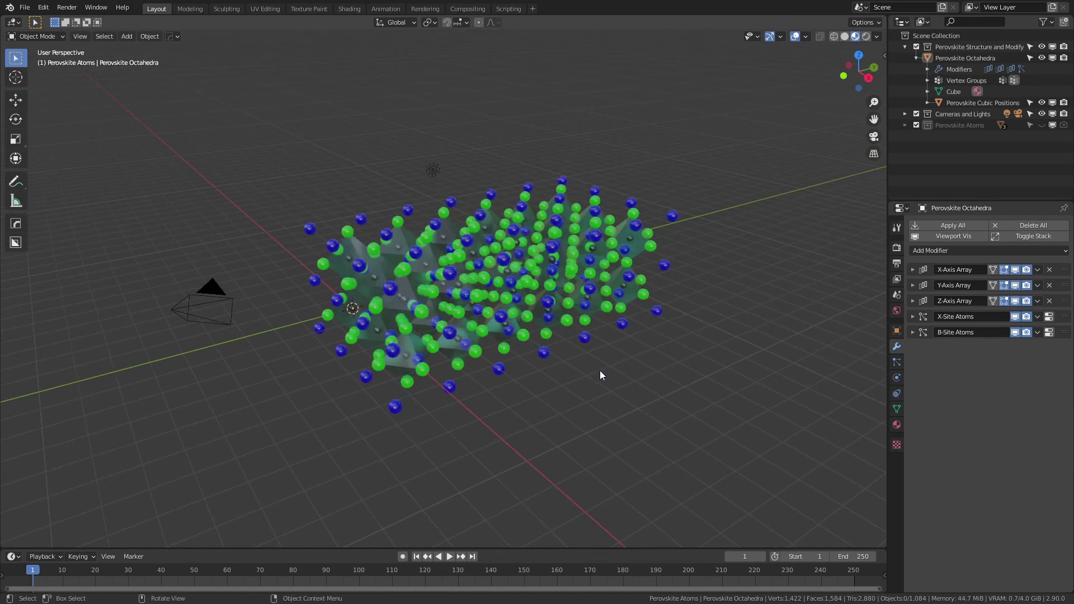